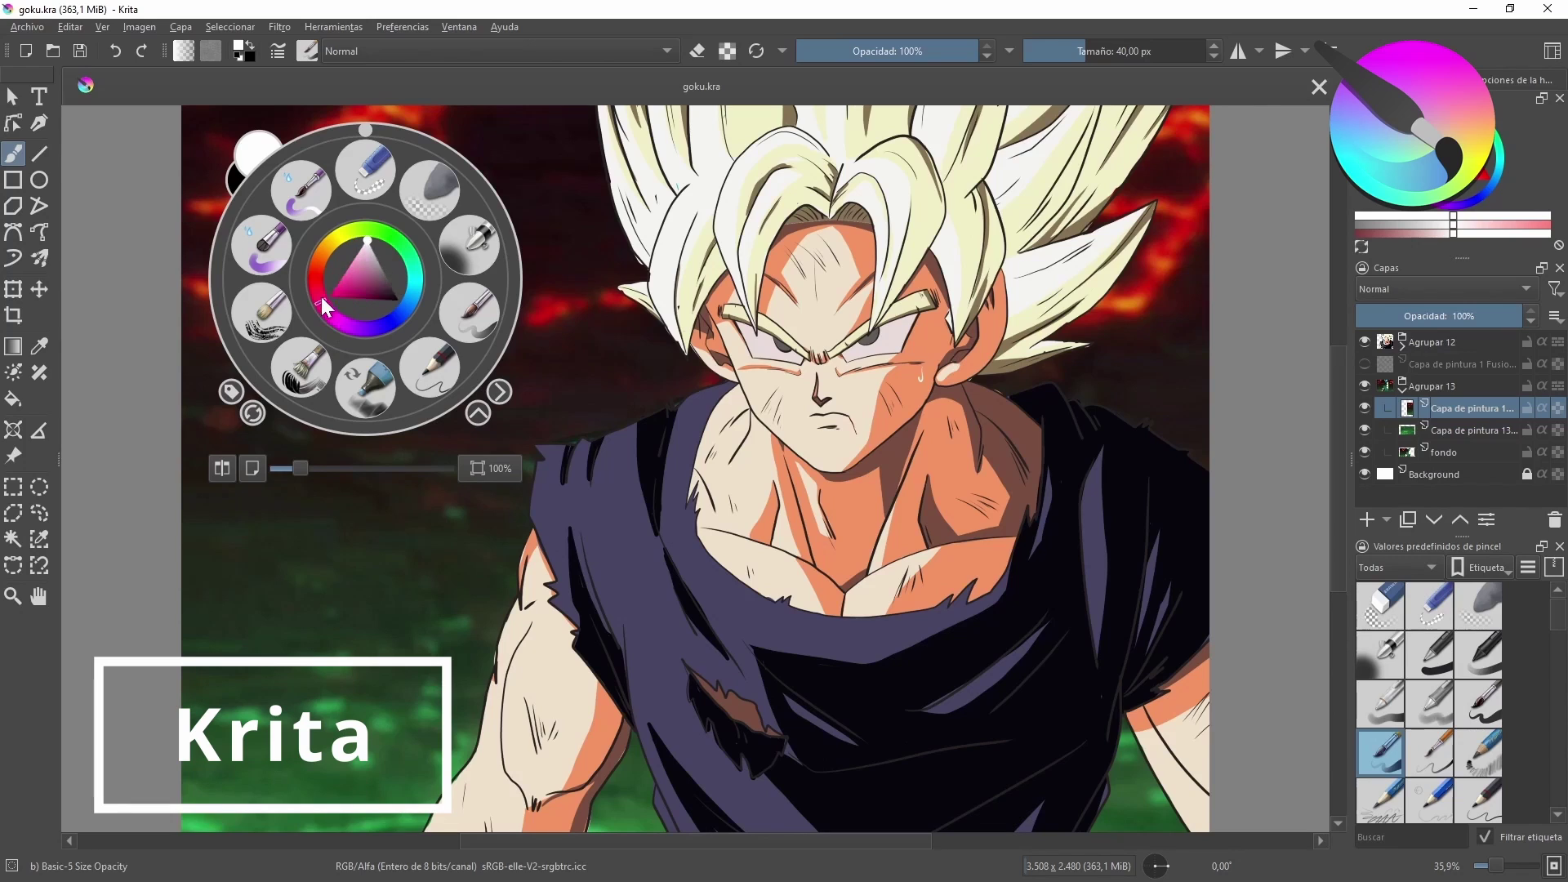
# Look over Krita's pop-up palette and the home page of the Krita website
pyautogui.moveTo(420, 277); pyautogui.dragTo(402, 319)
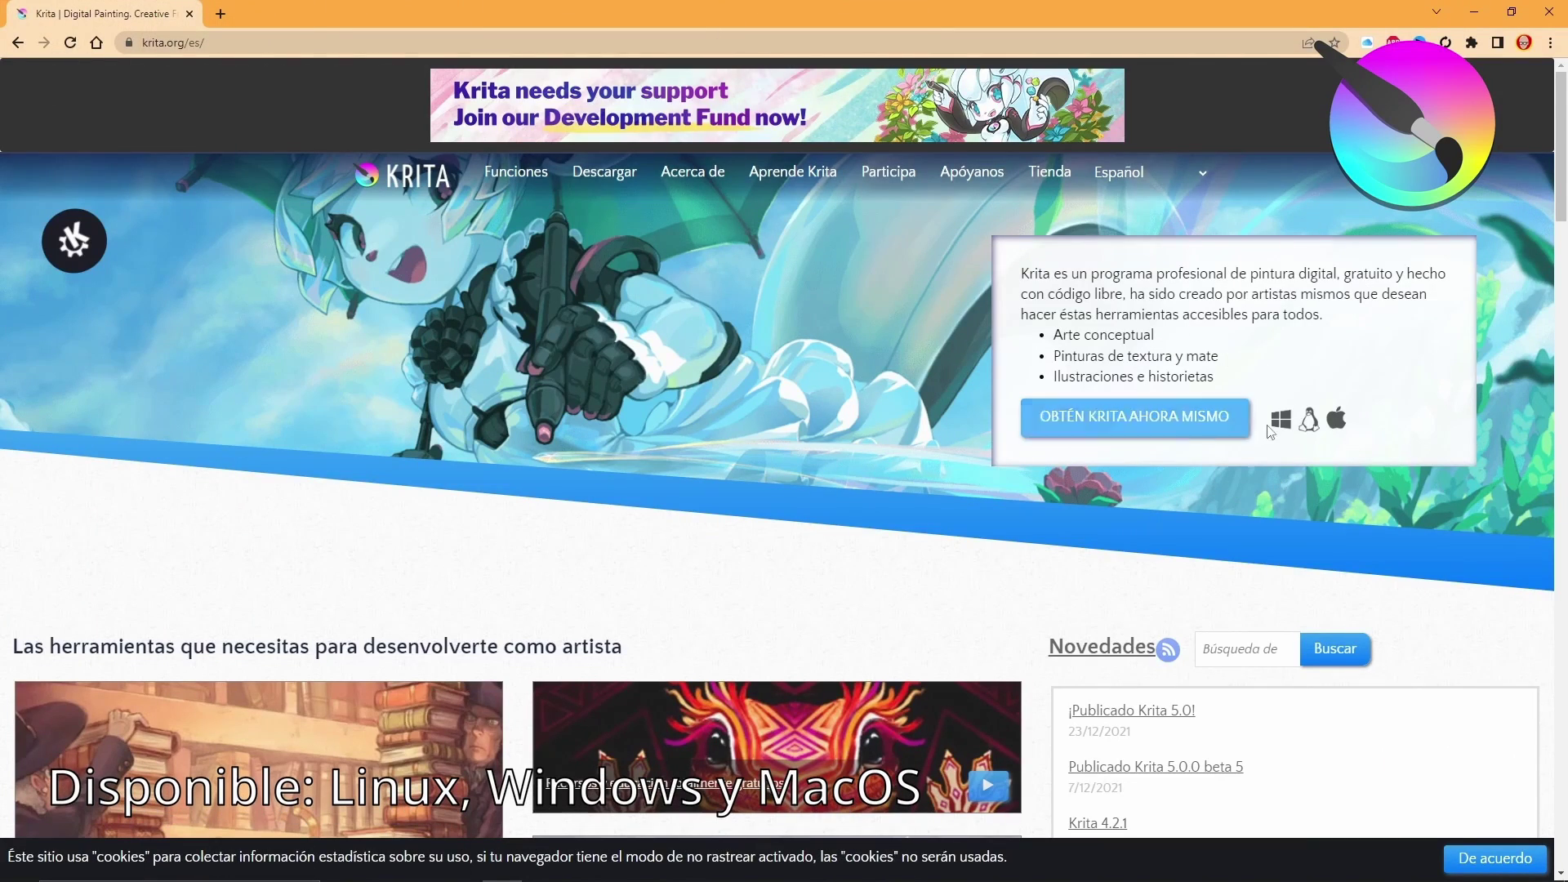
pyautogui.scroll(-6, 1270, 464)
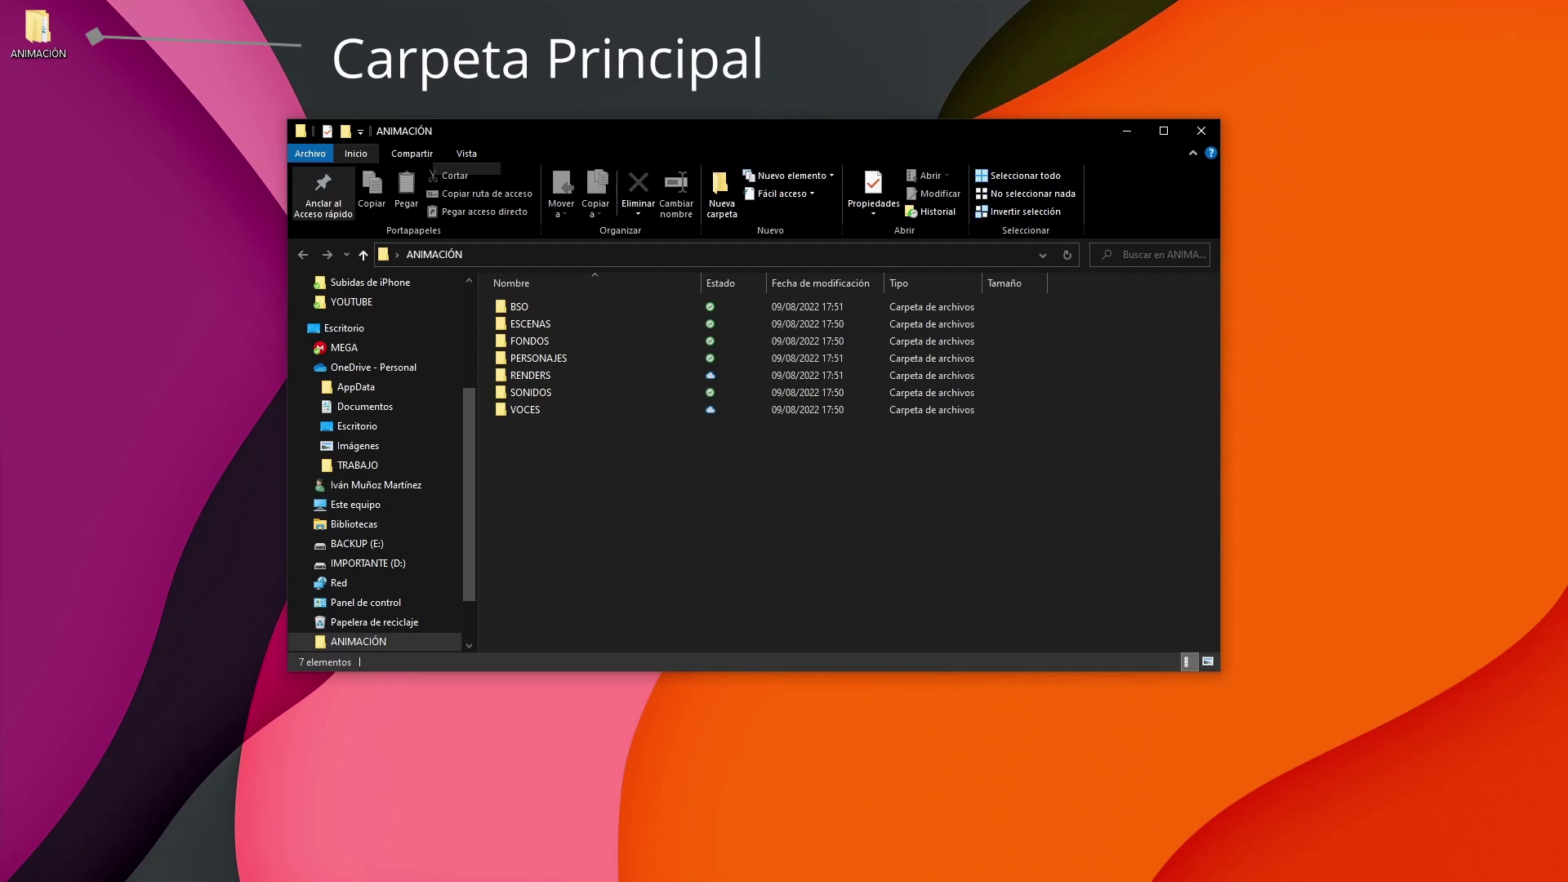
# Examine the subfolders of the main ANIMACIÓN project folder
pyautogui.moveTo(723, 139); pyautogui.dragTo(762, 155)
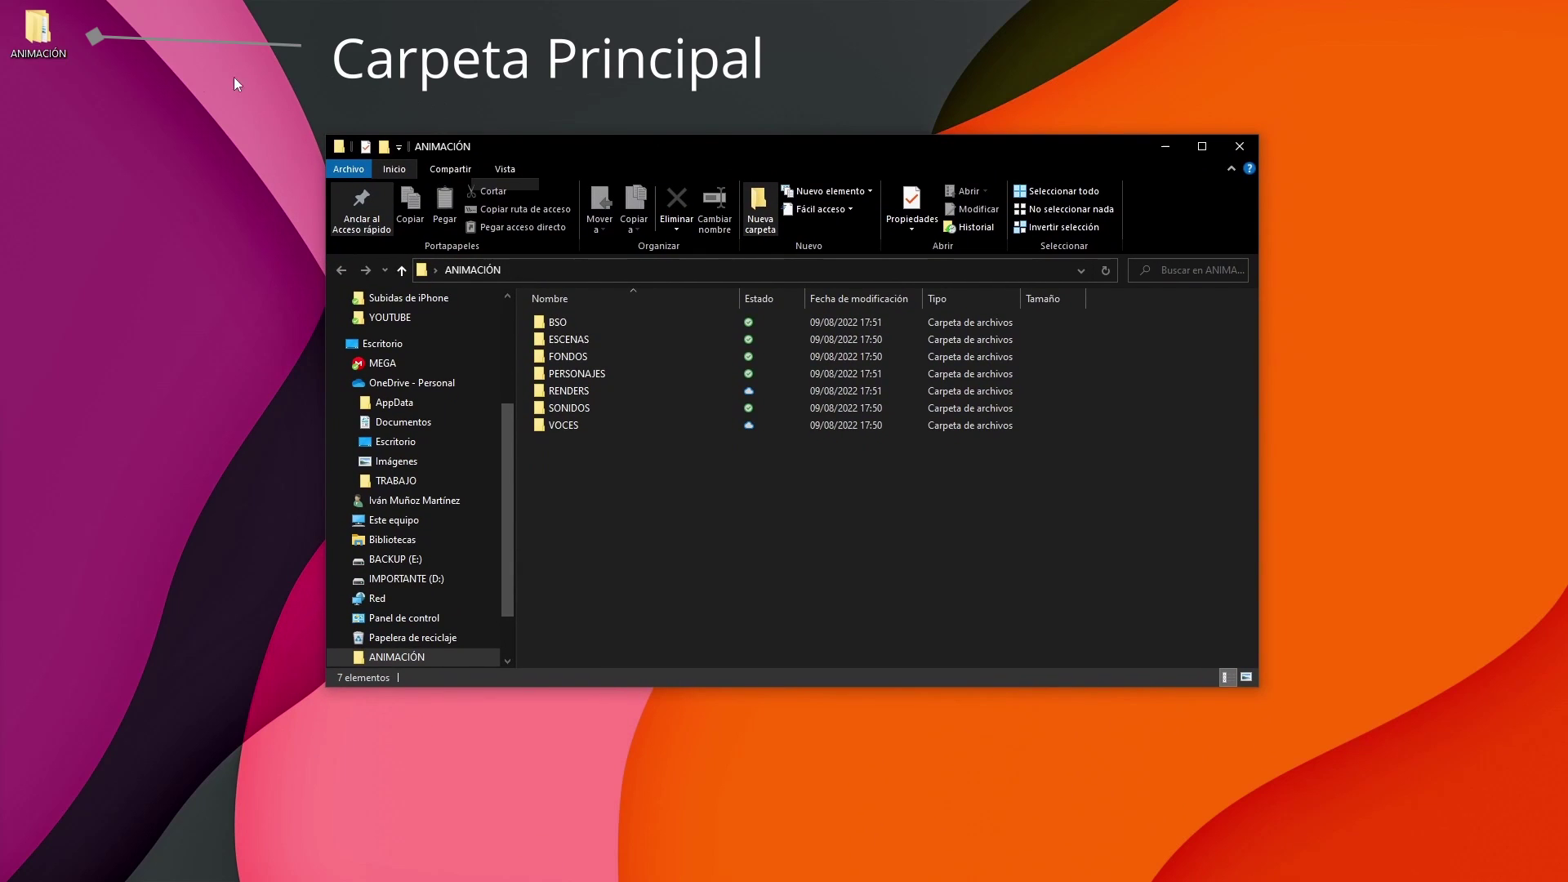
pyautogui.click(32, 36)
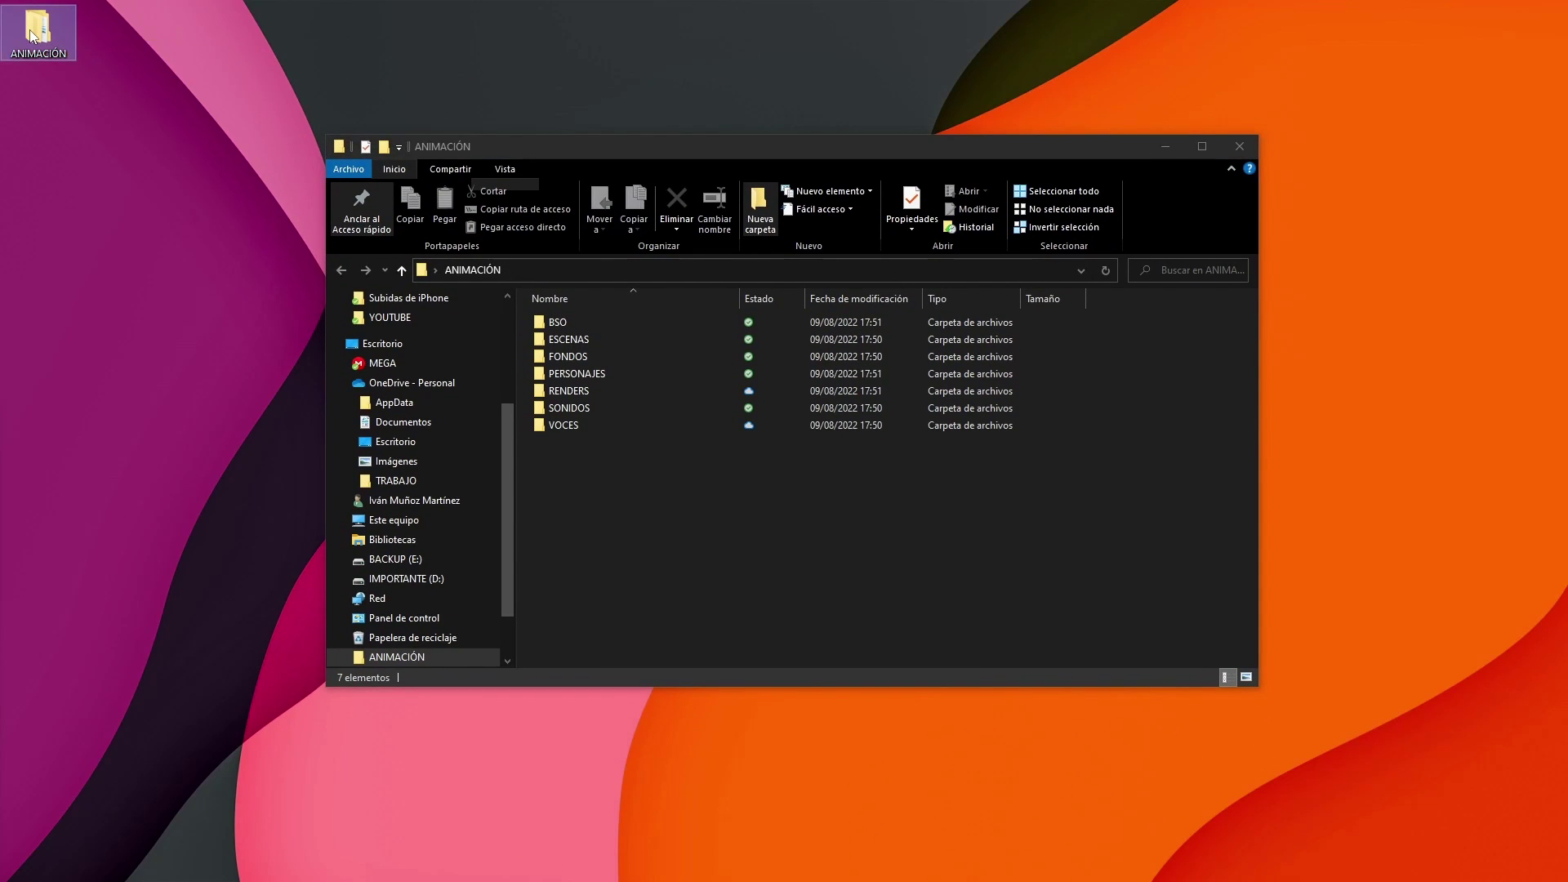
pyautogui.moveTo(527, 310); pyautogui.dragTo(658, 479)
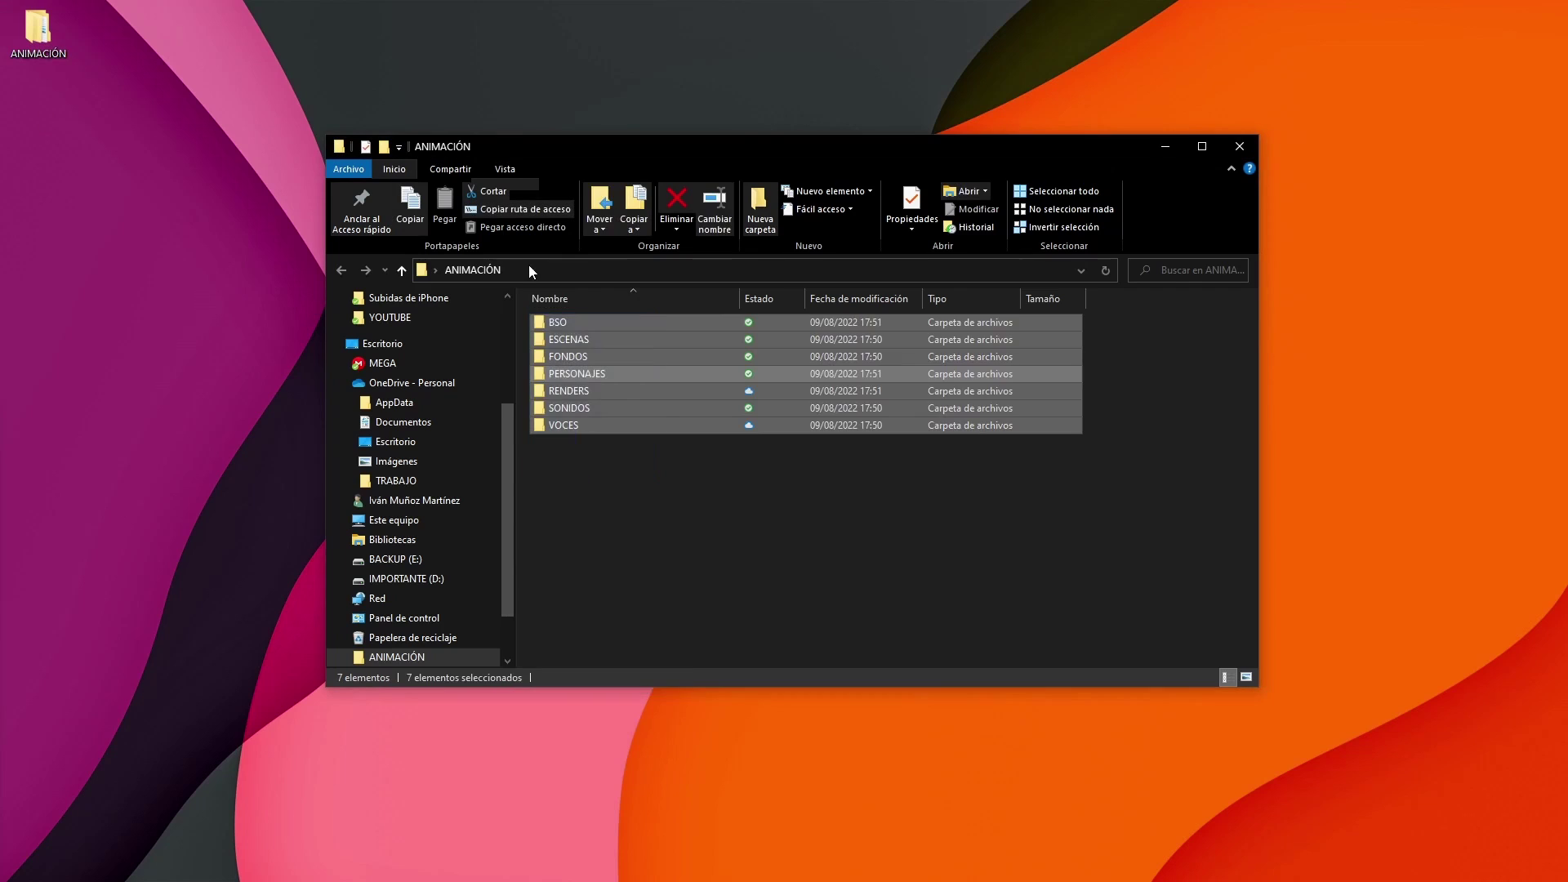
pyautogui.click(644, 496)
pyautogui.press('Down')
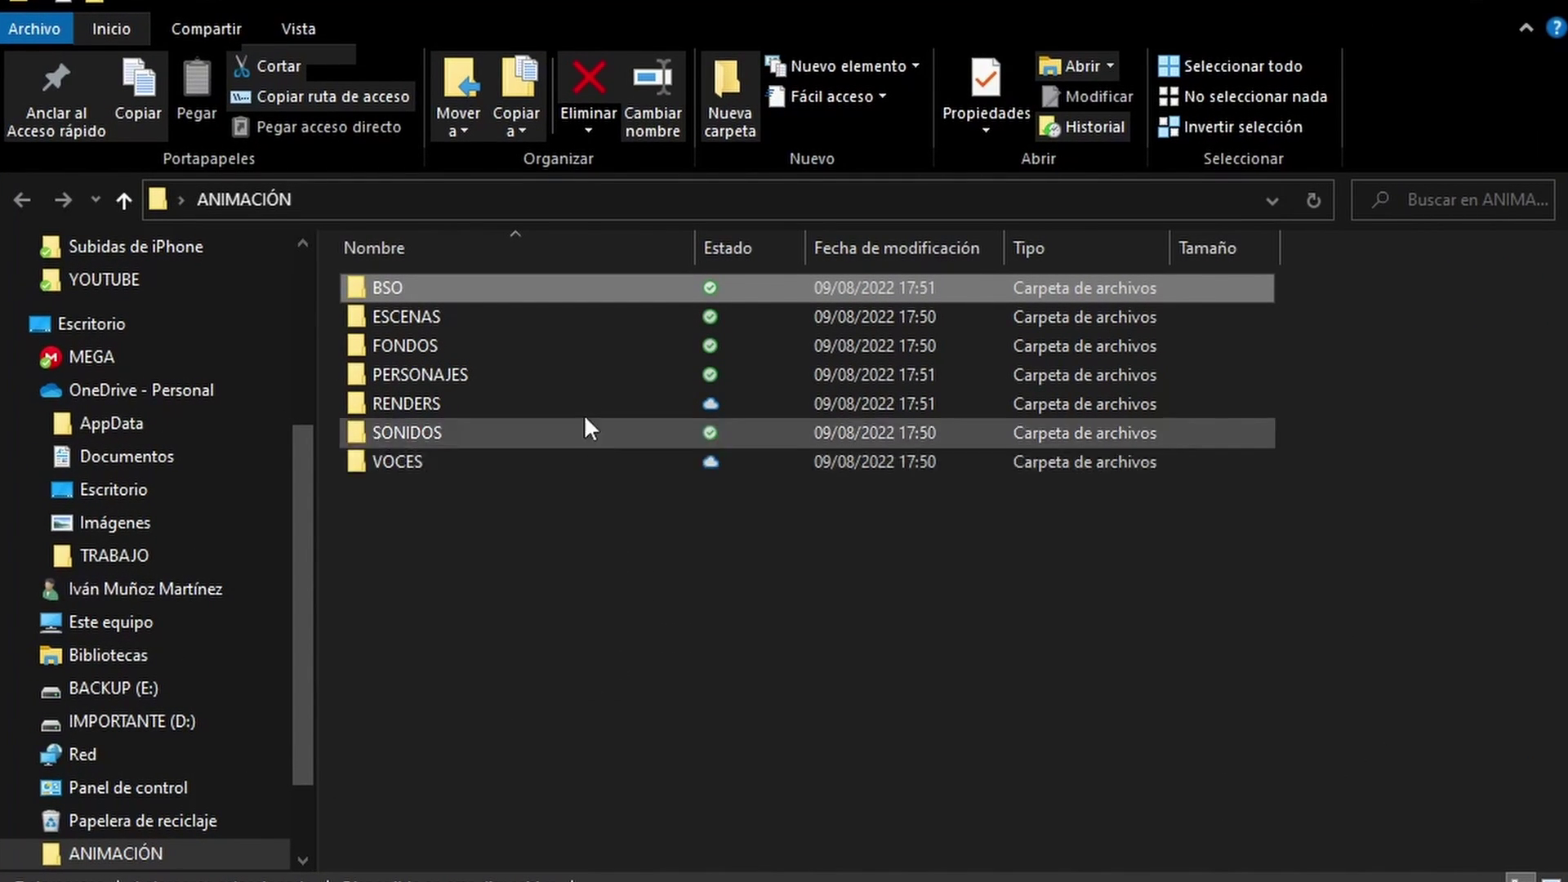
pyautogui.click(584, 618)
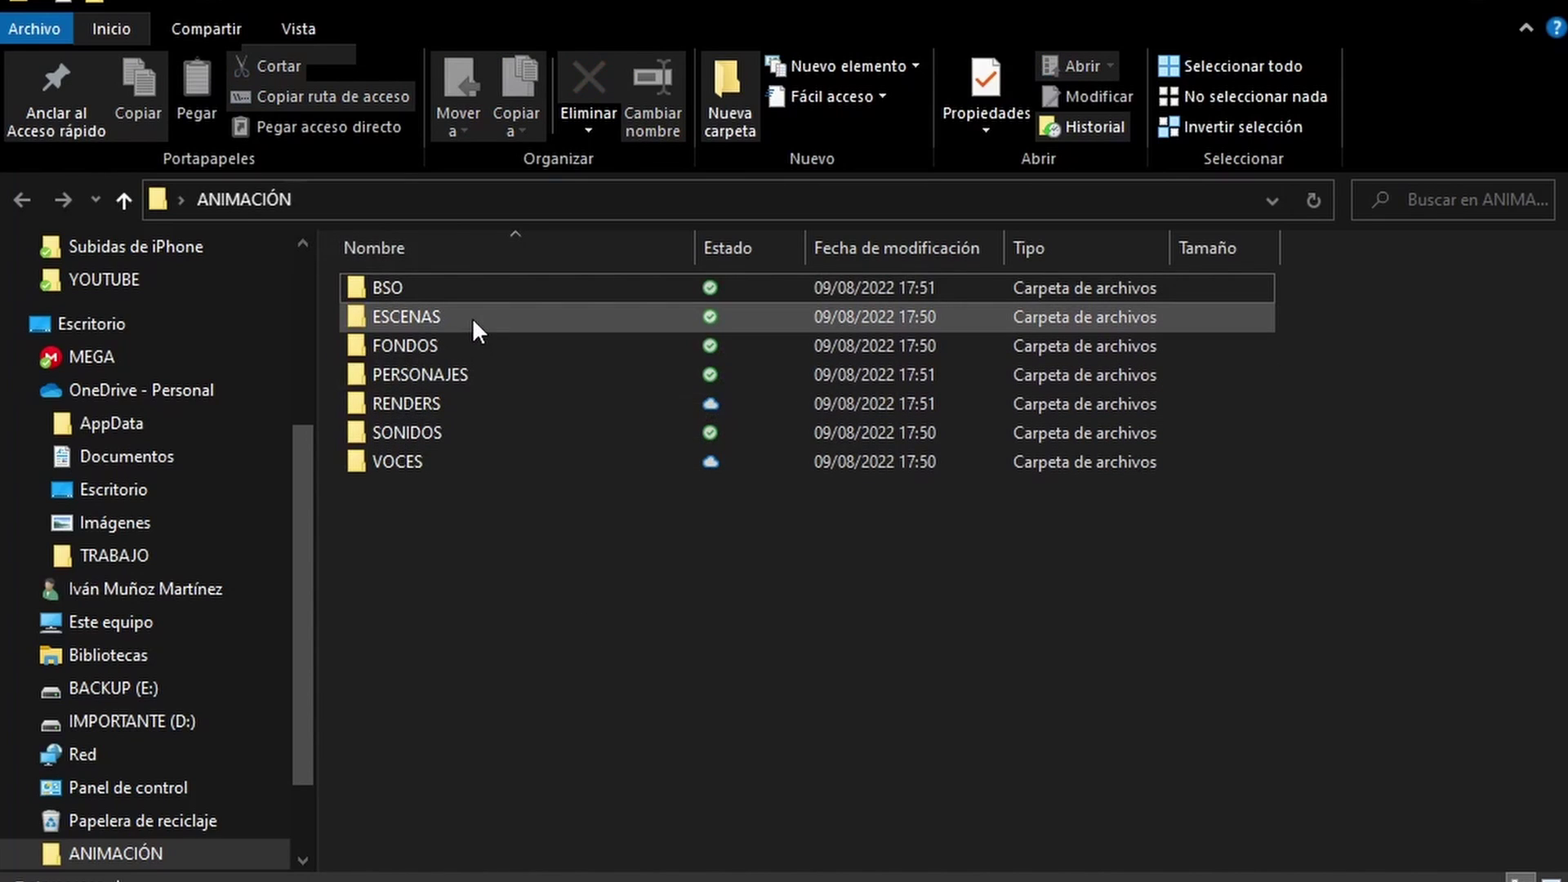
# Create a folder named p_01 inside ESCENAS, check its contents and return to the ANIMACIÓN folder
pyautogui.doubleClick(471, 315)
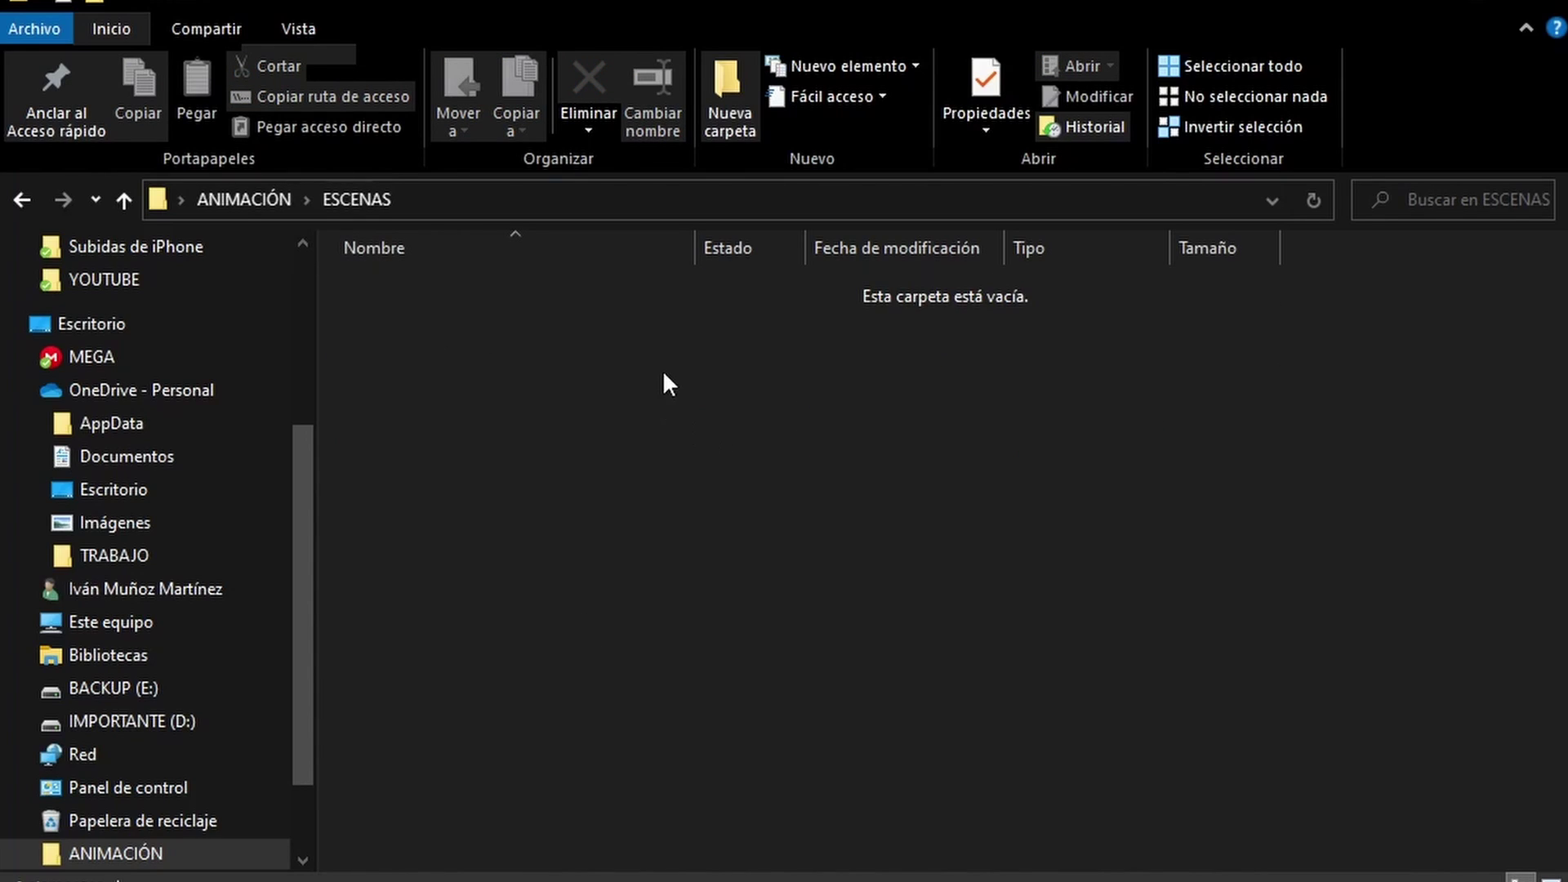
pyautogui.rightClick(621, 363)
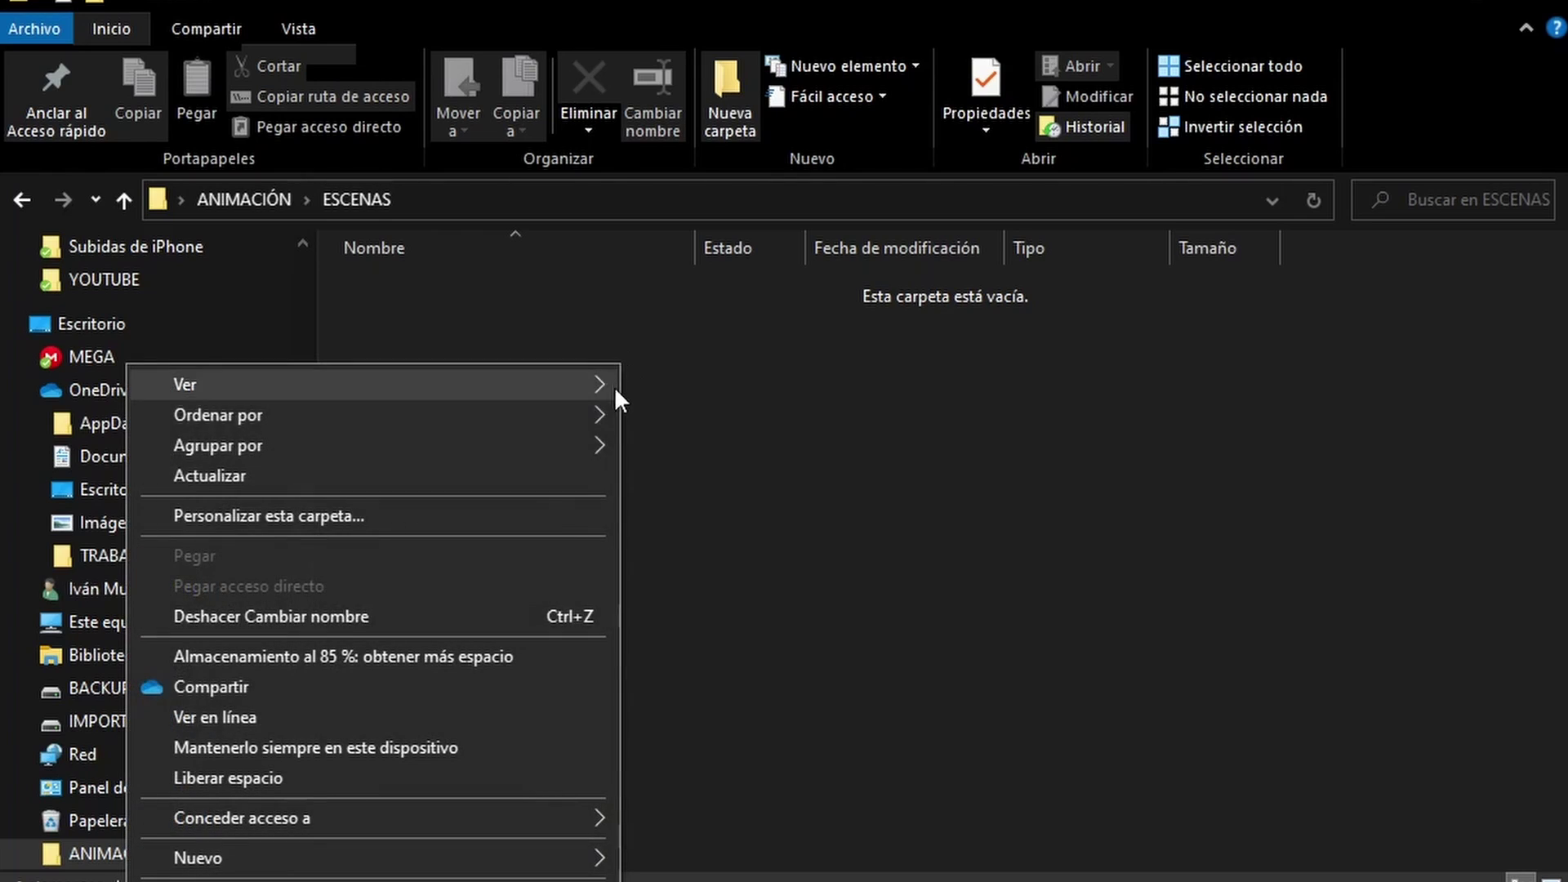
pyautogui.moveTo(317, 854)
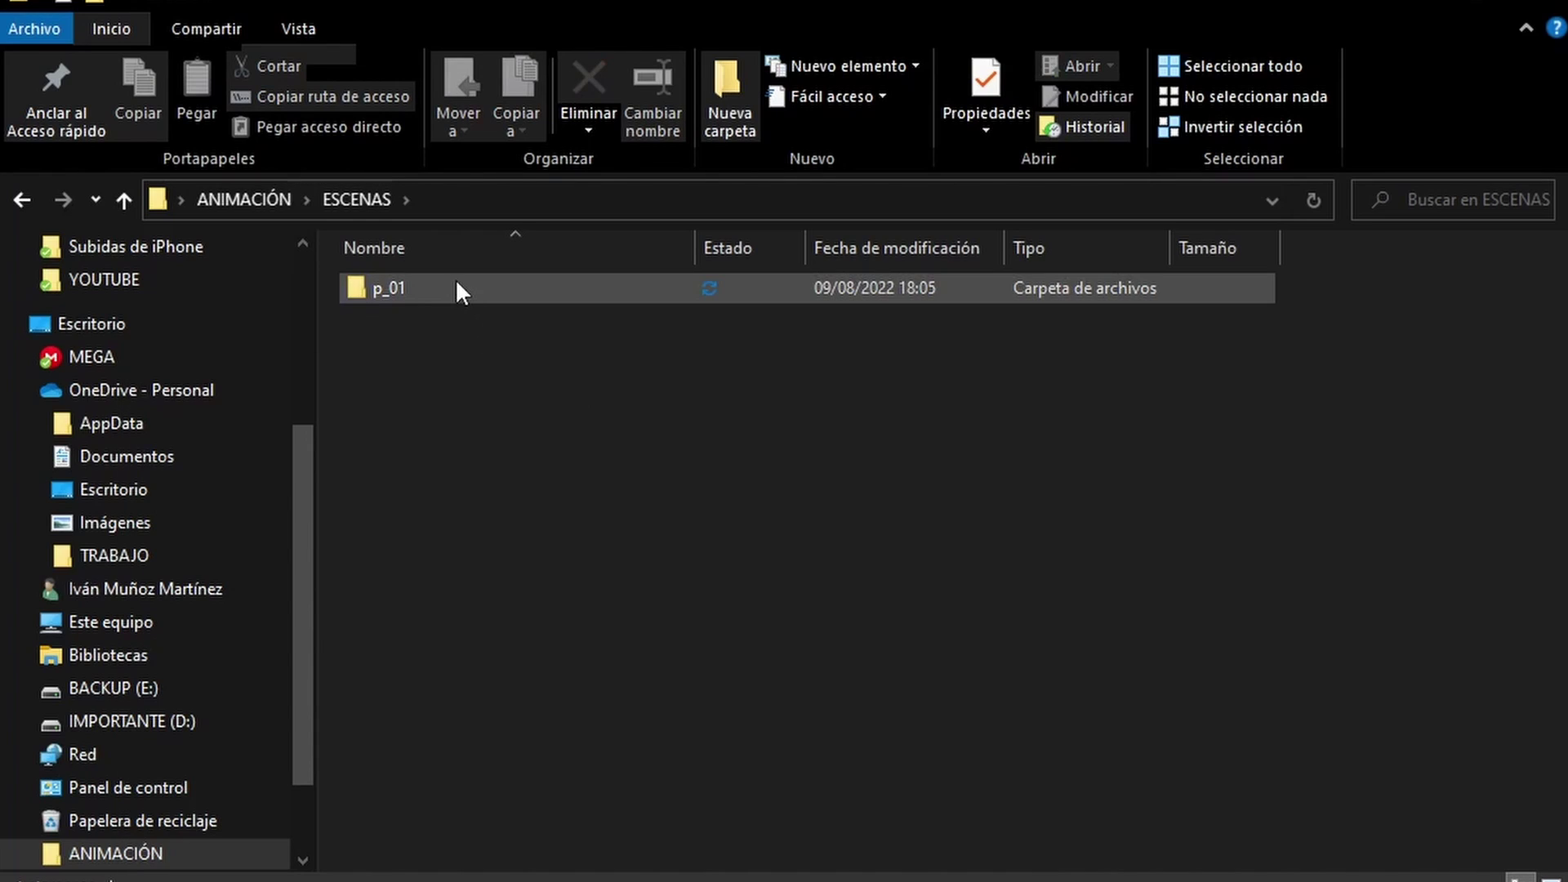
pyautogui.doubleClick(456, 286)
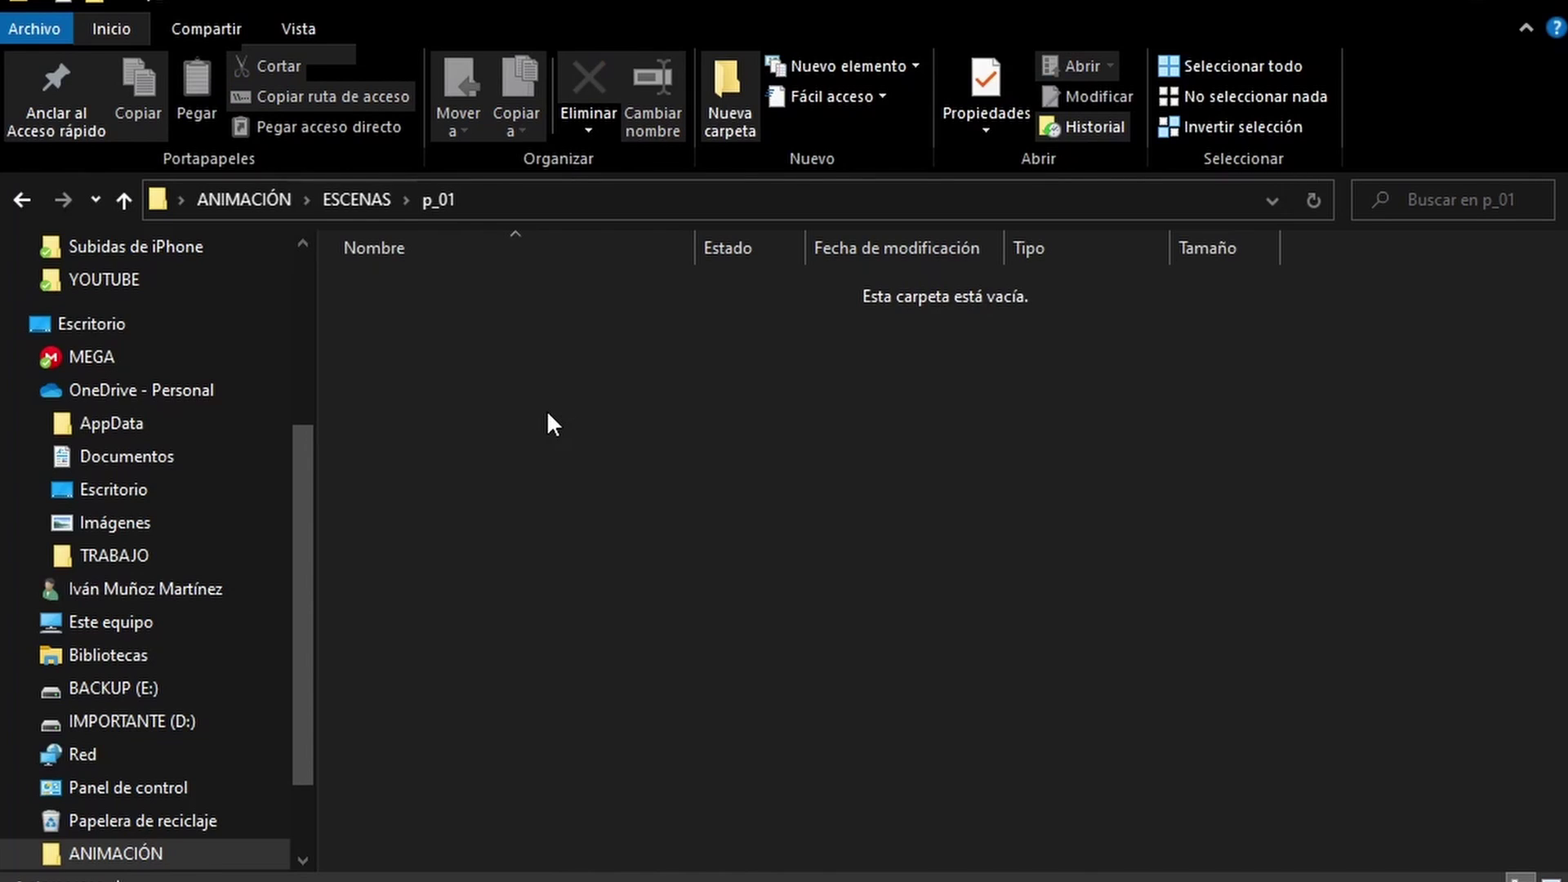
pyautogui.hotkey('alt', 'Left')
pyautogui.click(474, 317)
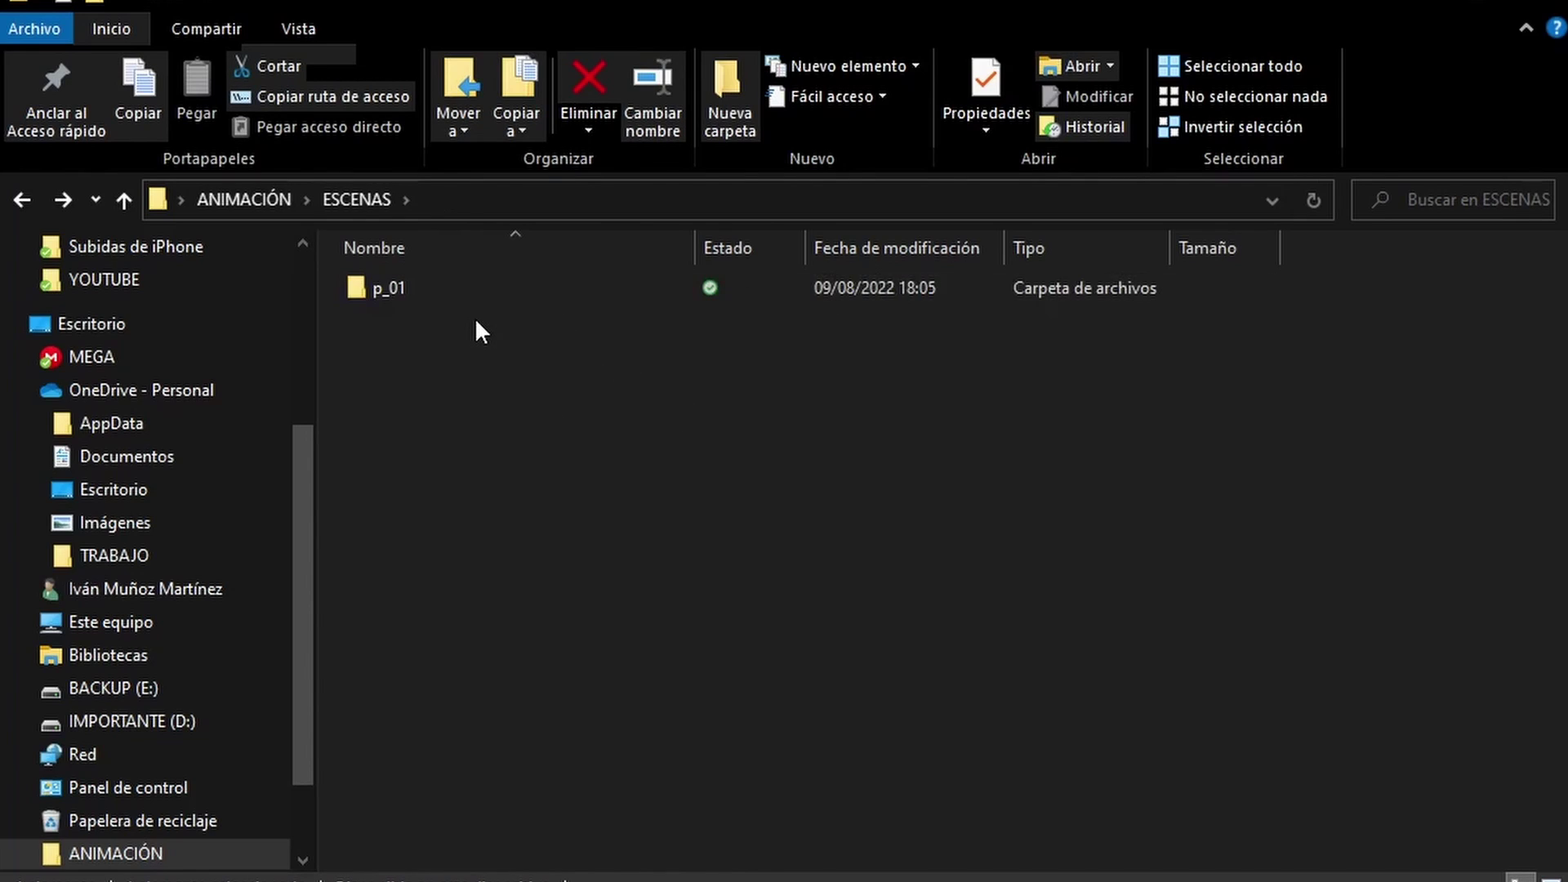
pyautogui.hotkey('alt', 'Left')
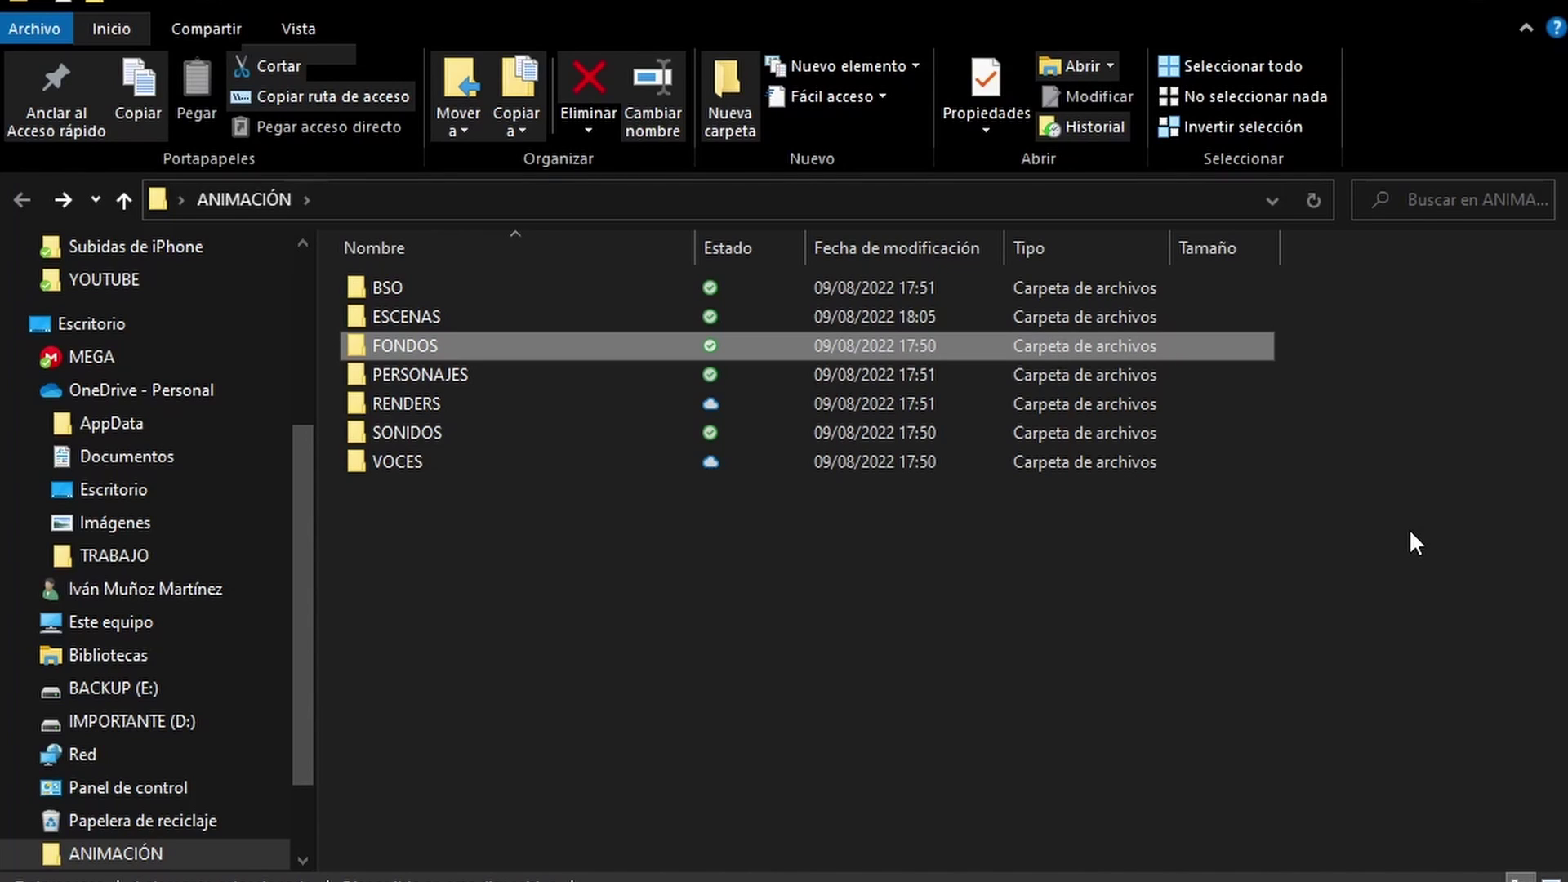
# Revisit the p_01 folder inside ESCENAS and go back to the ANIMACIÓN folder
pyautogui.click(500, 377)
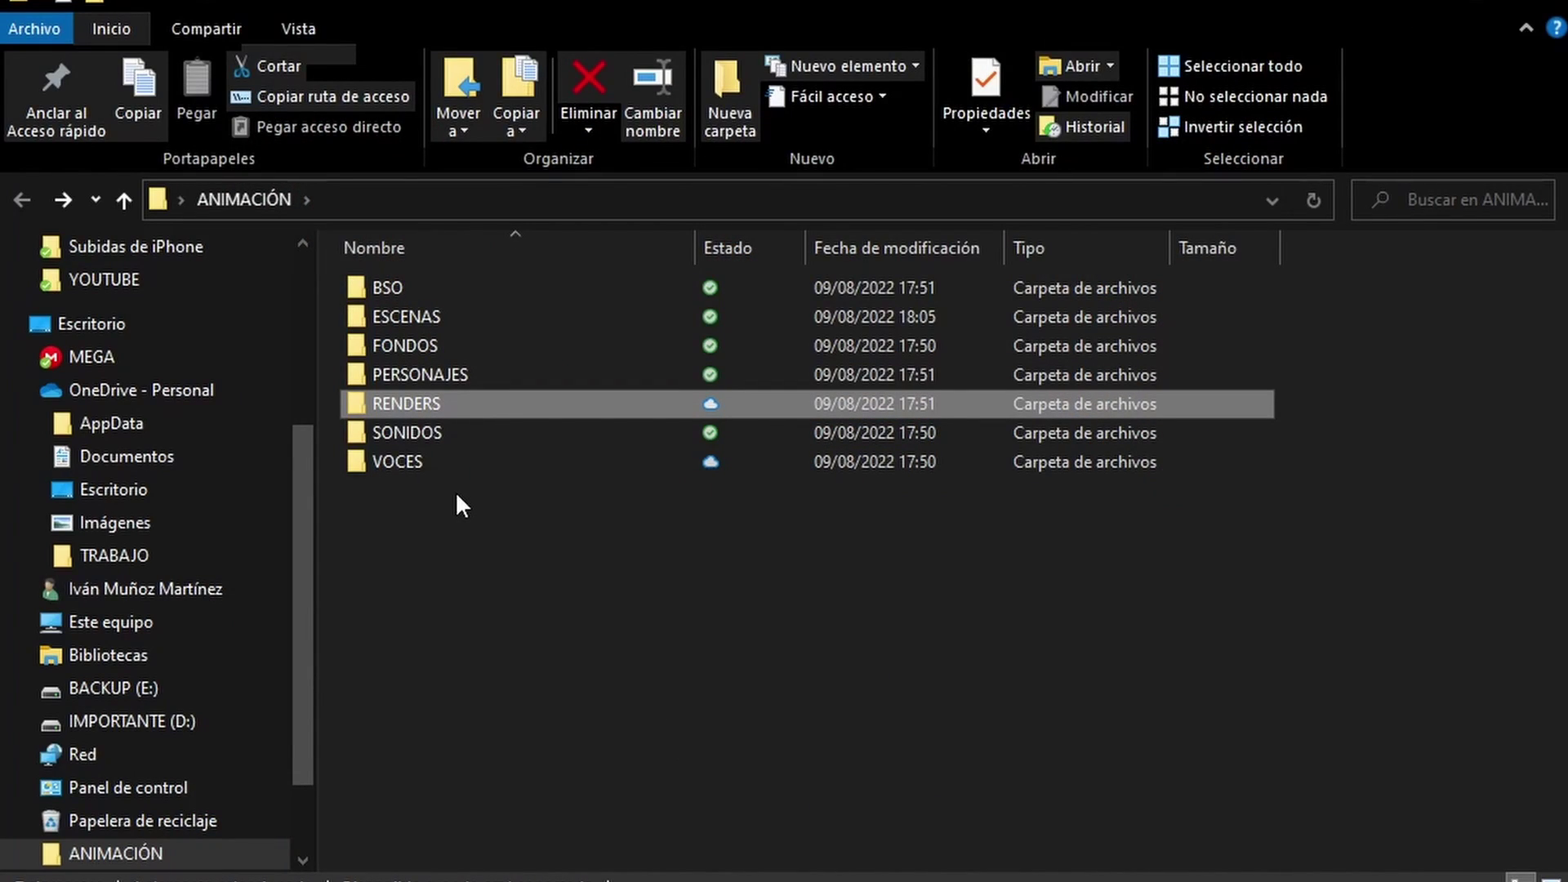
pyautogui.doubleClick(474, 315)
pyautogui.doubleClick(469, 288)
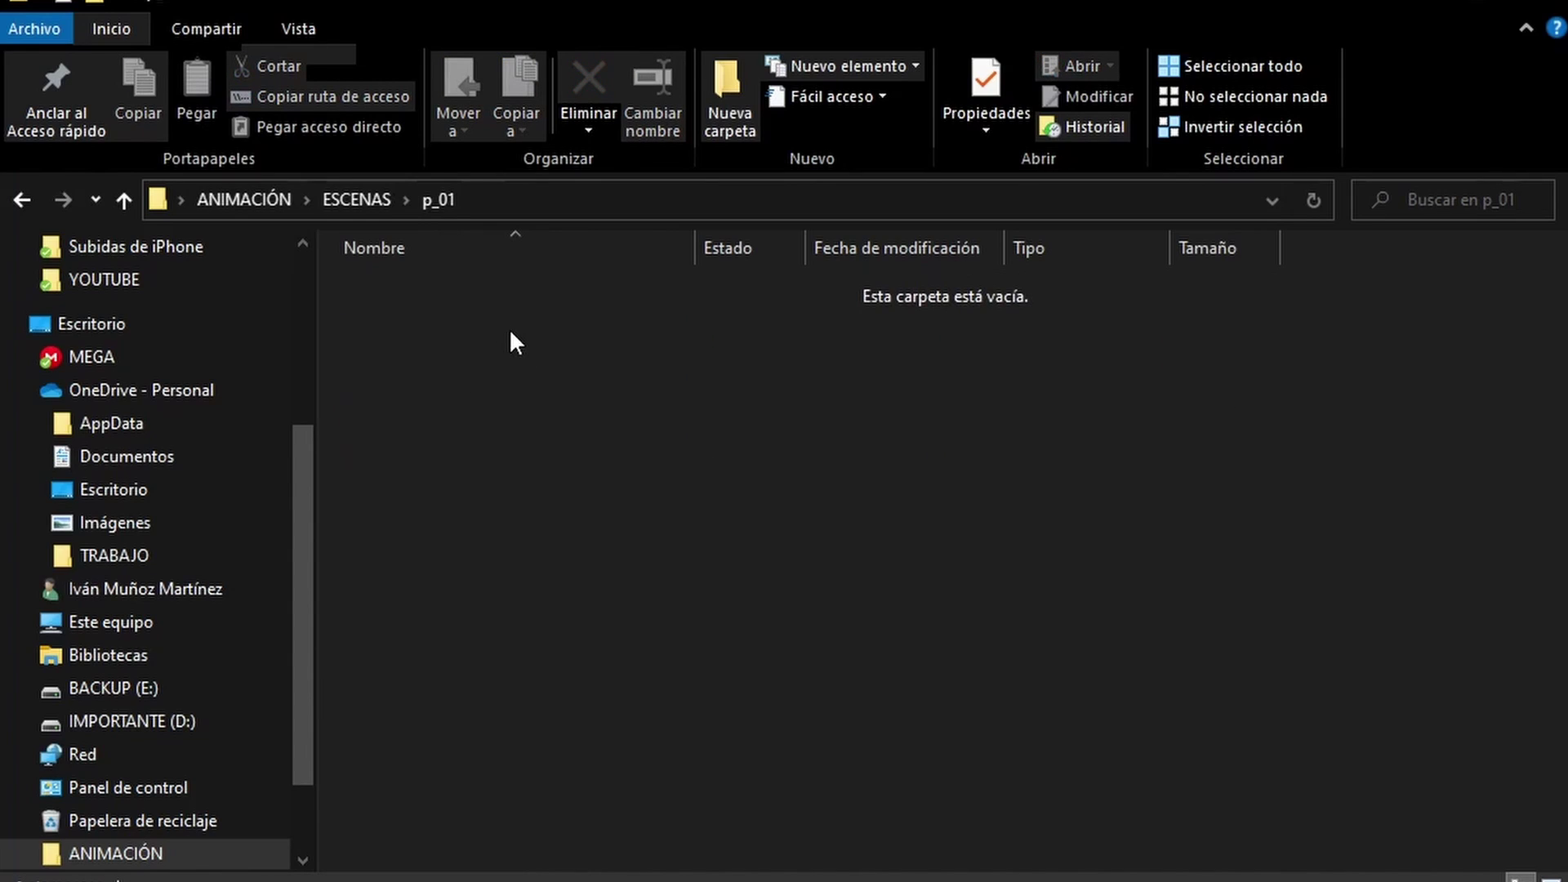
pyautogui.hotkey('alt', 'Left')
pyautogui.hotkey('alt', 'Left')
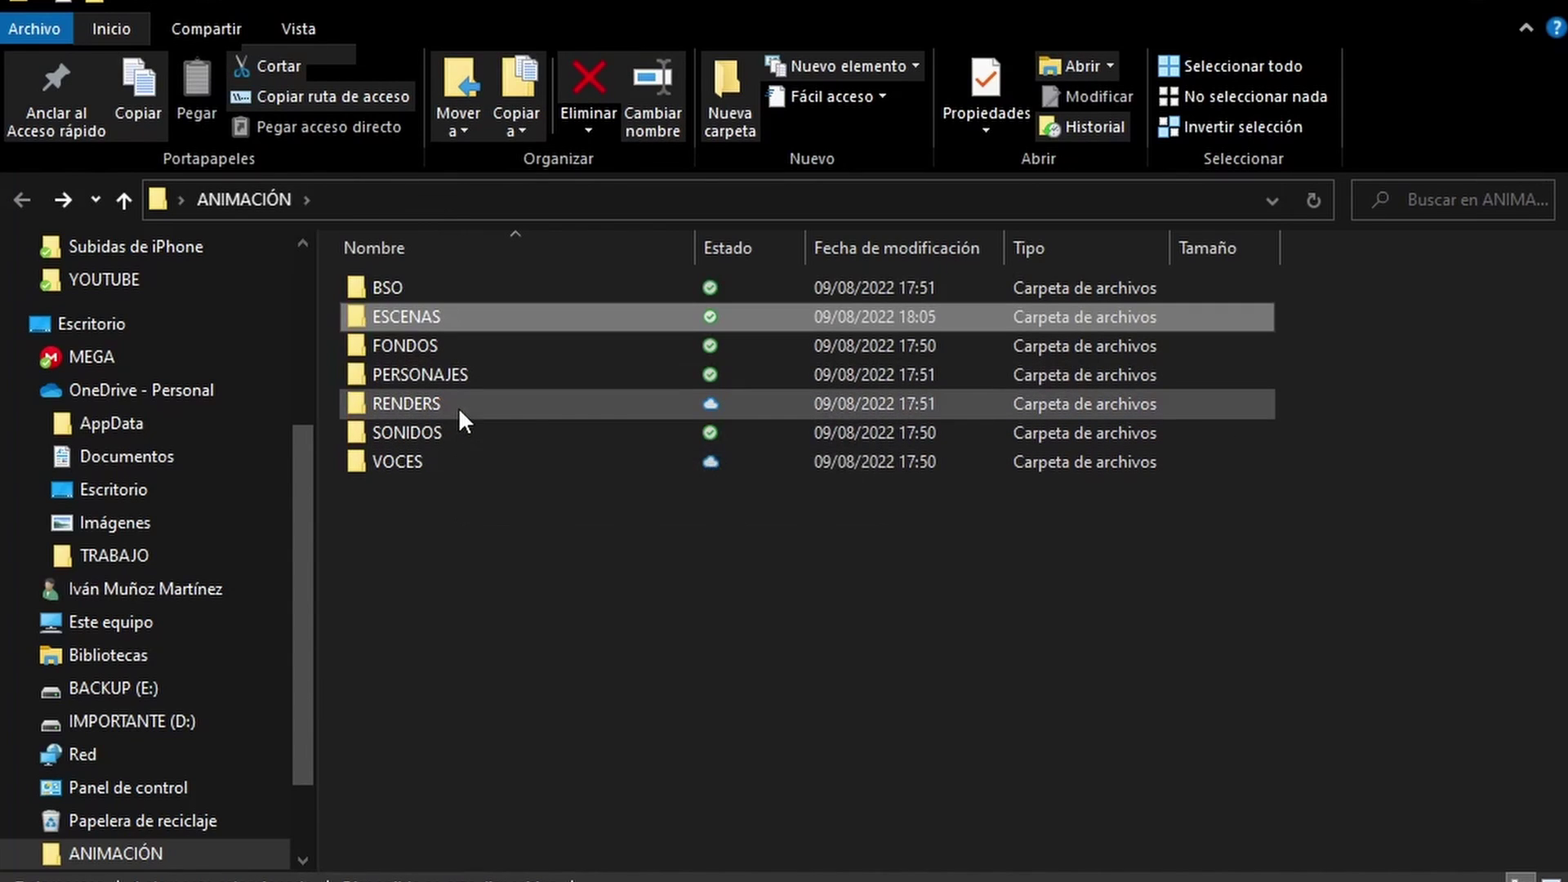
# Go through the RENDERS, SONIDOS and BSO folders in ANIMACIÓN and open VOCES
pyautogui.click(458, 405)
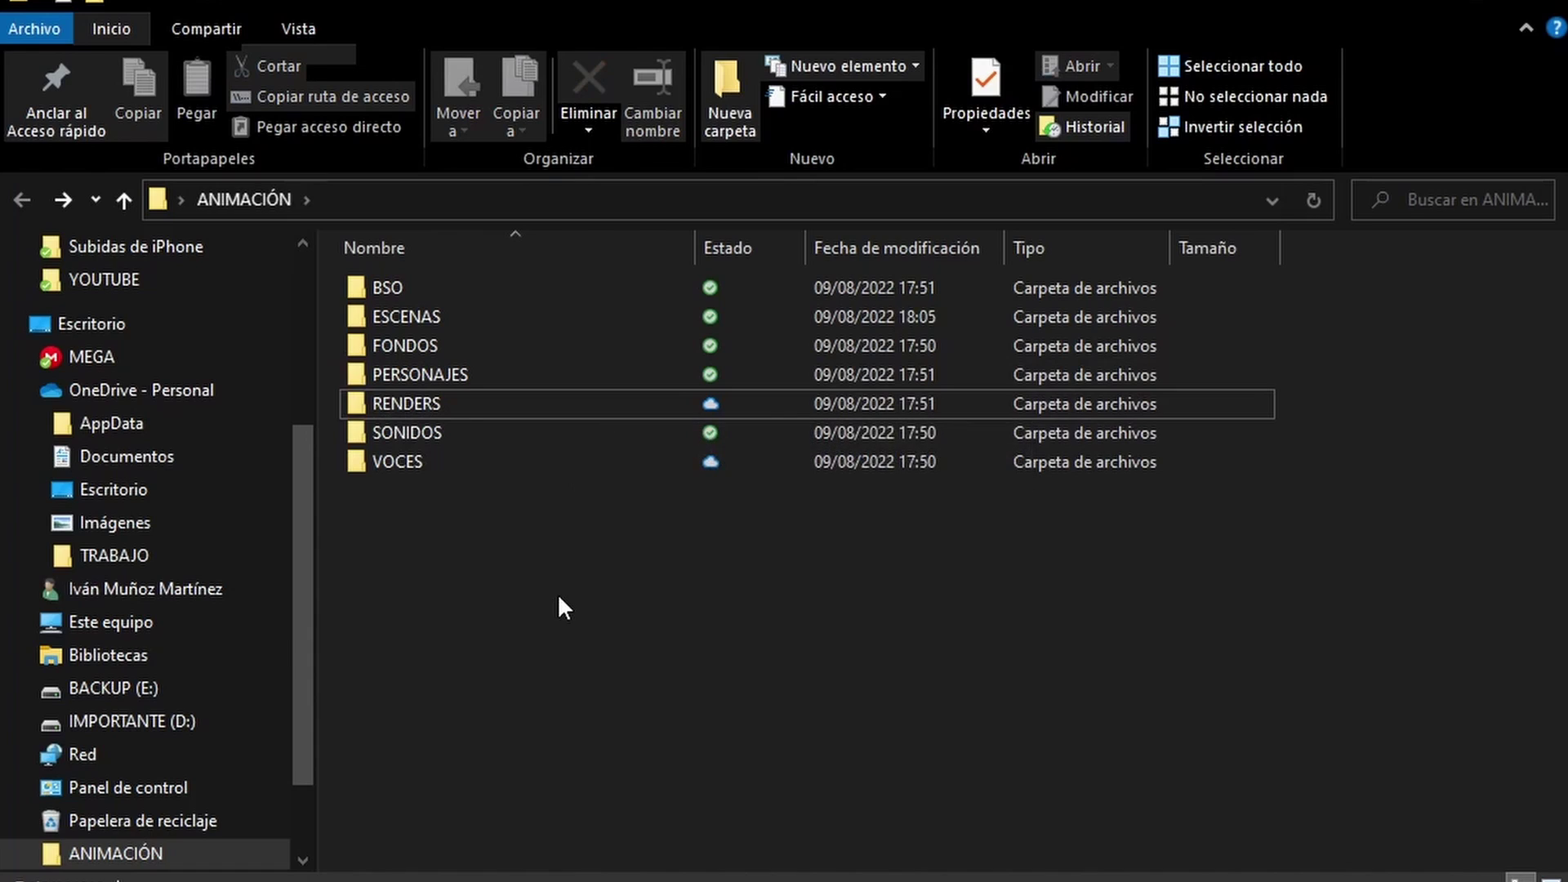
pyautogui.press('Down')
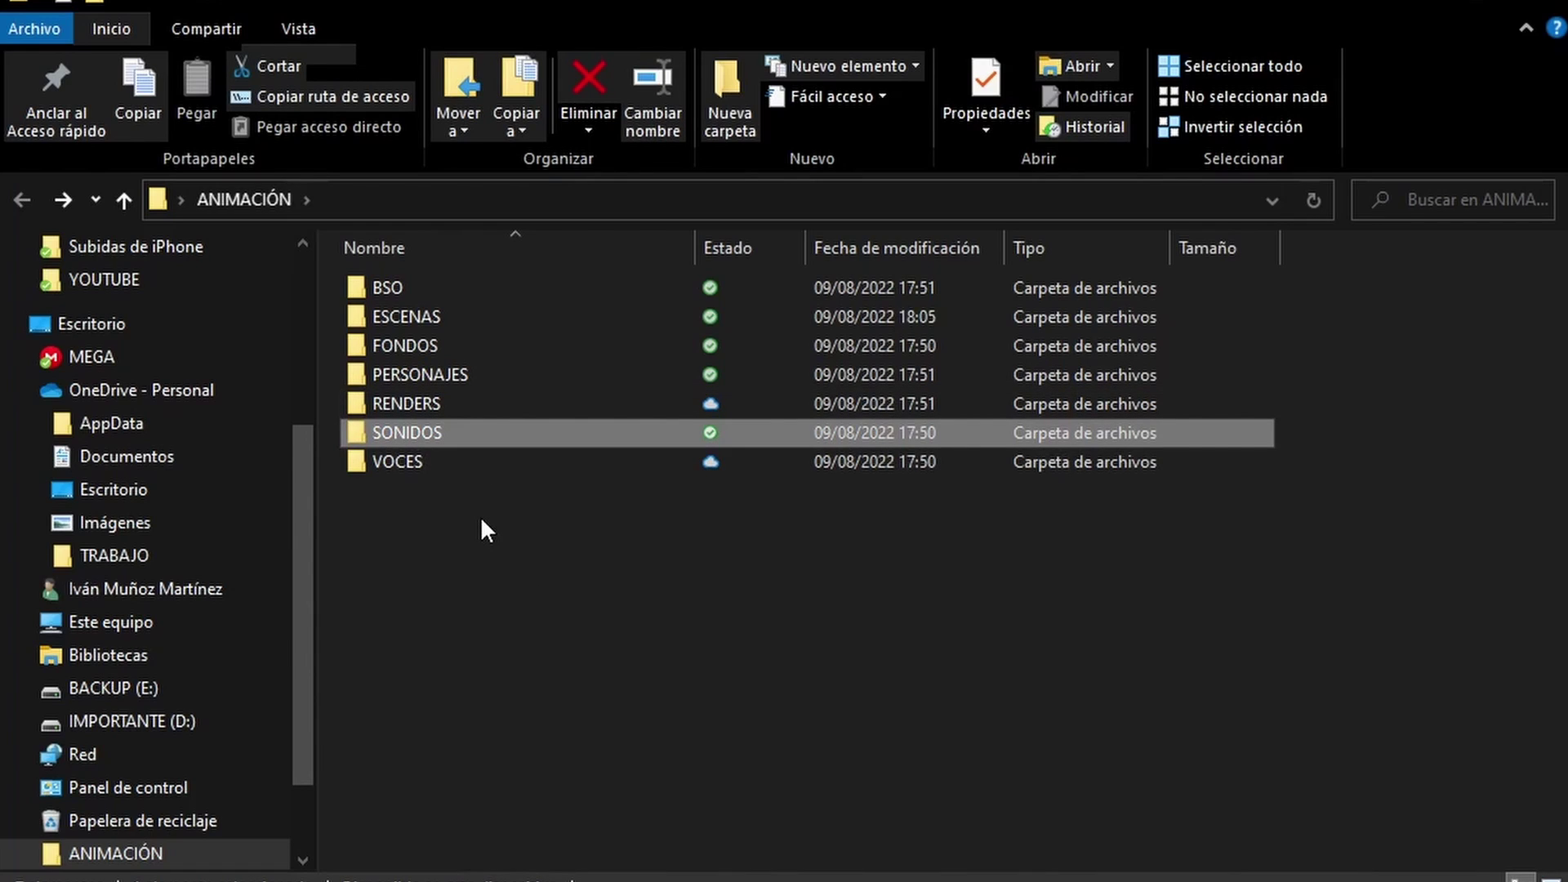
pyautogui.click(428, 286)
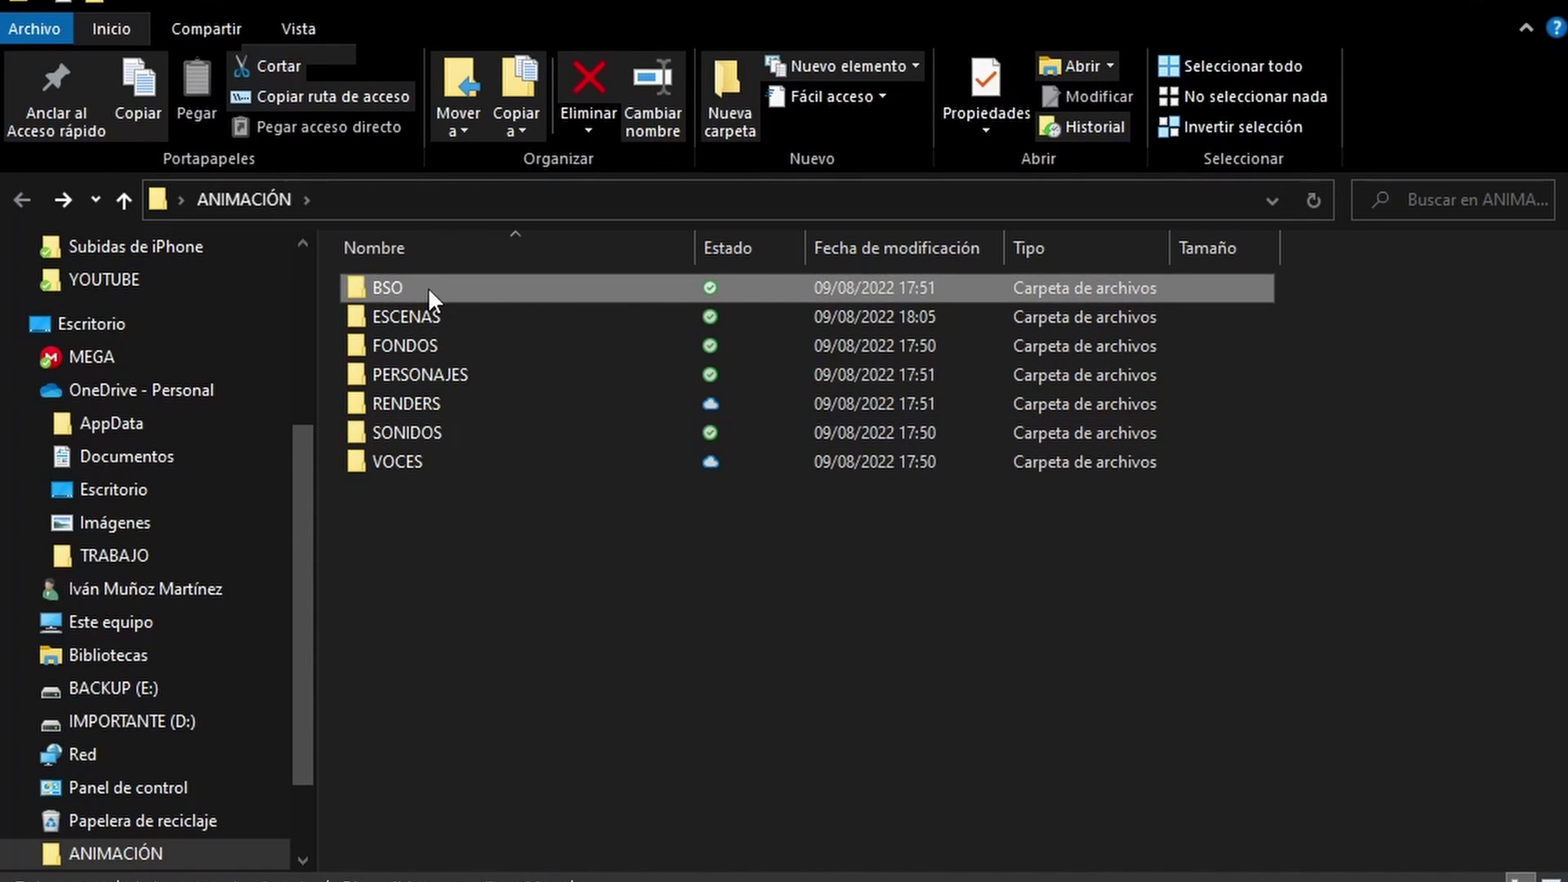
pyautogui.click(418, 430)
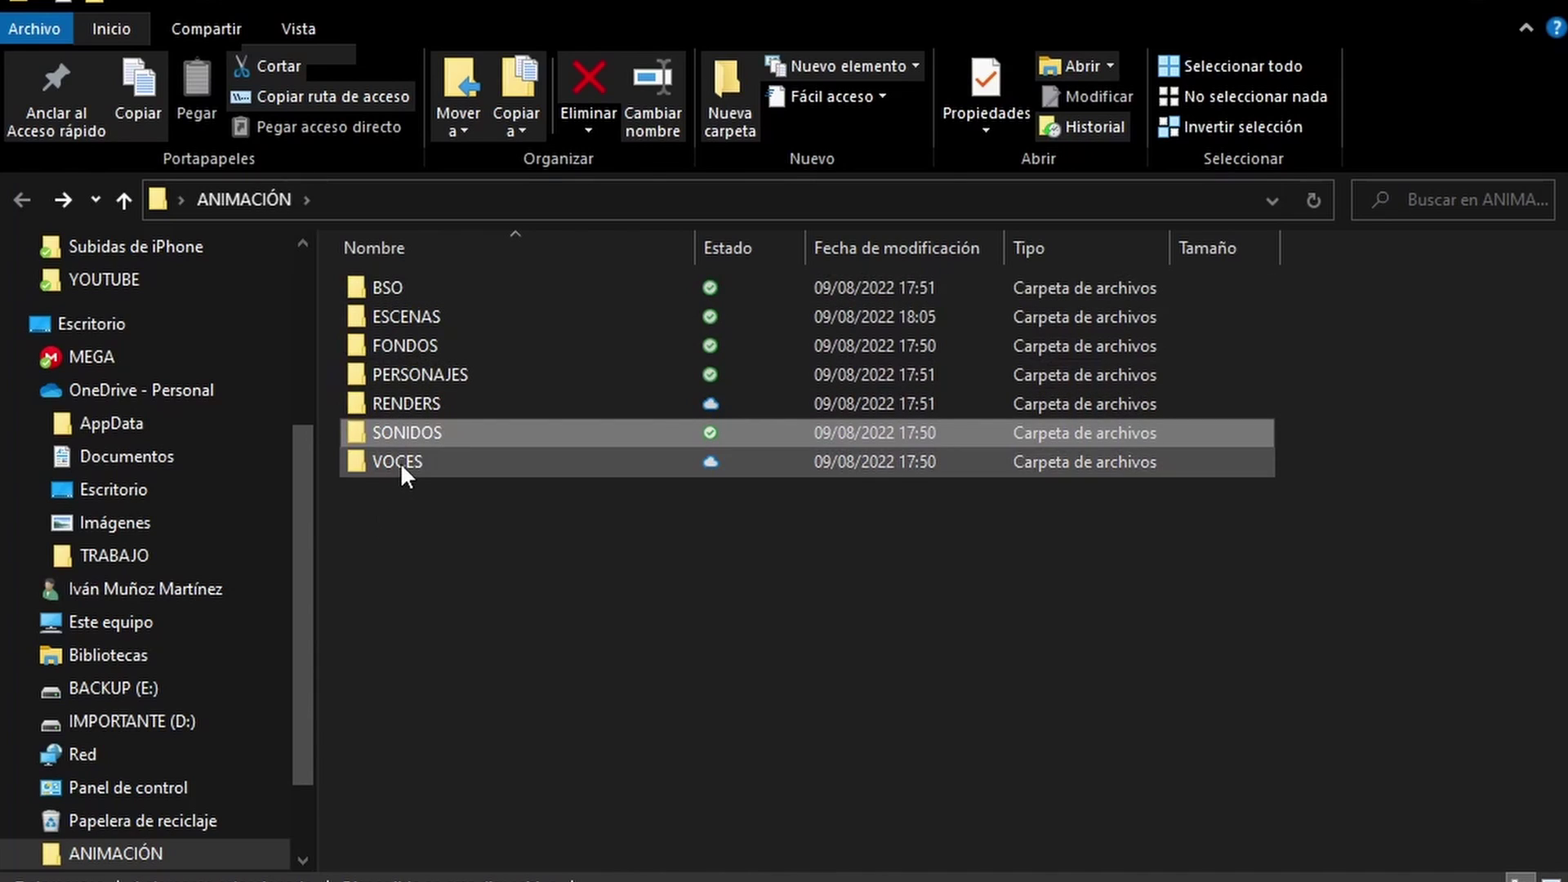
pyautogui.doubleClick(400, 463)
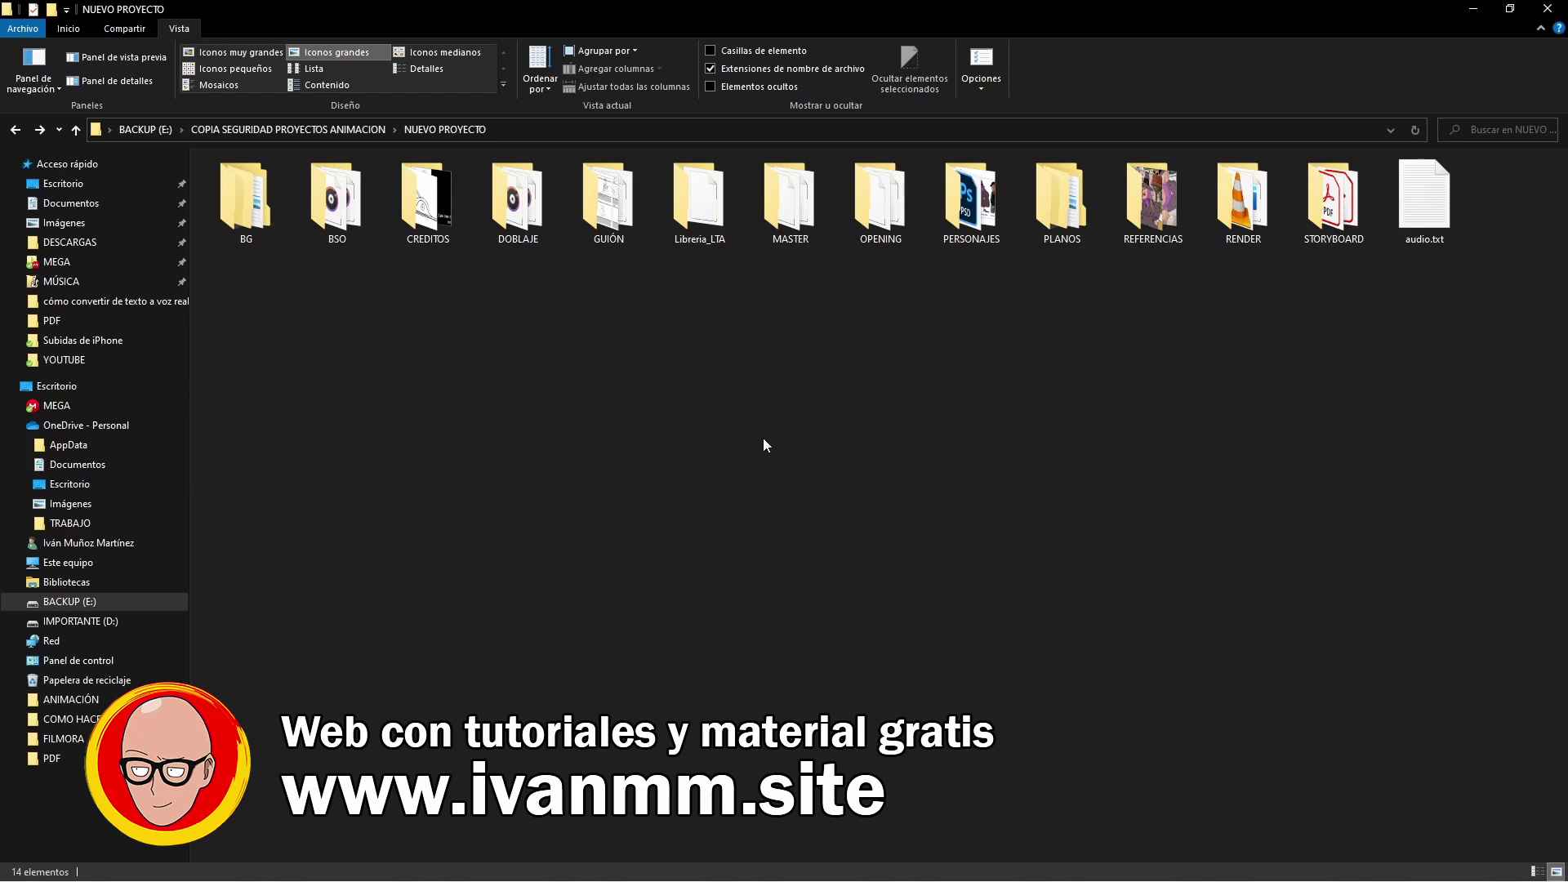
# Open the Bruja Aburrida character's voice folder inside DOBLAJE in the NUEVO PROYECTO backup
pyautogui.doubleClick(517, 198)
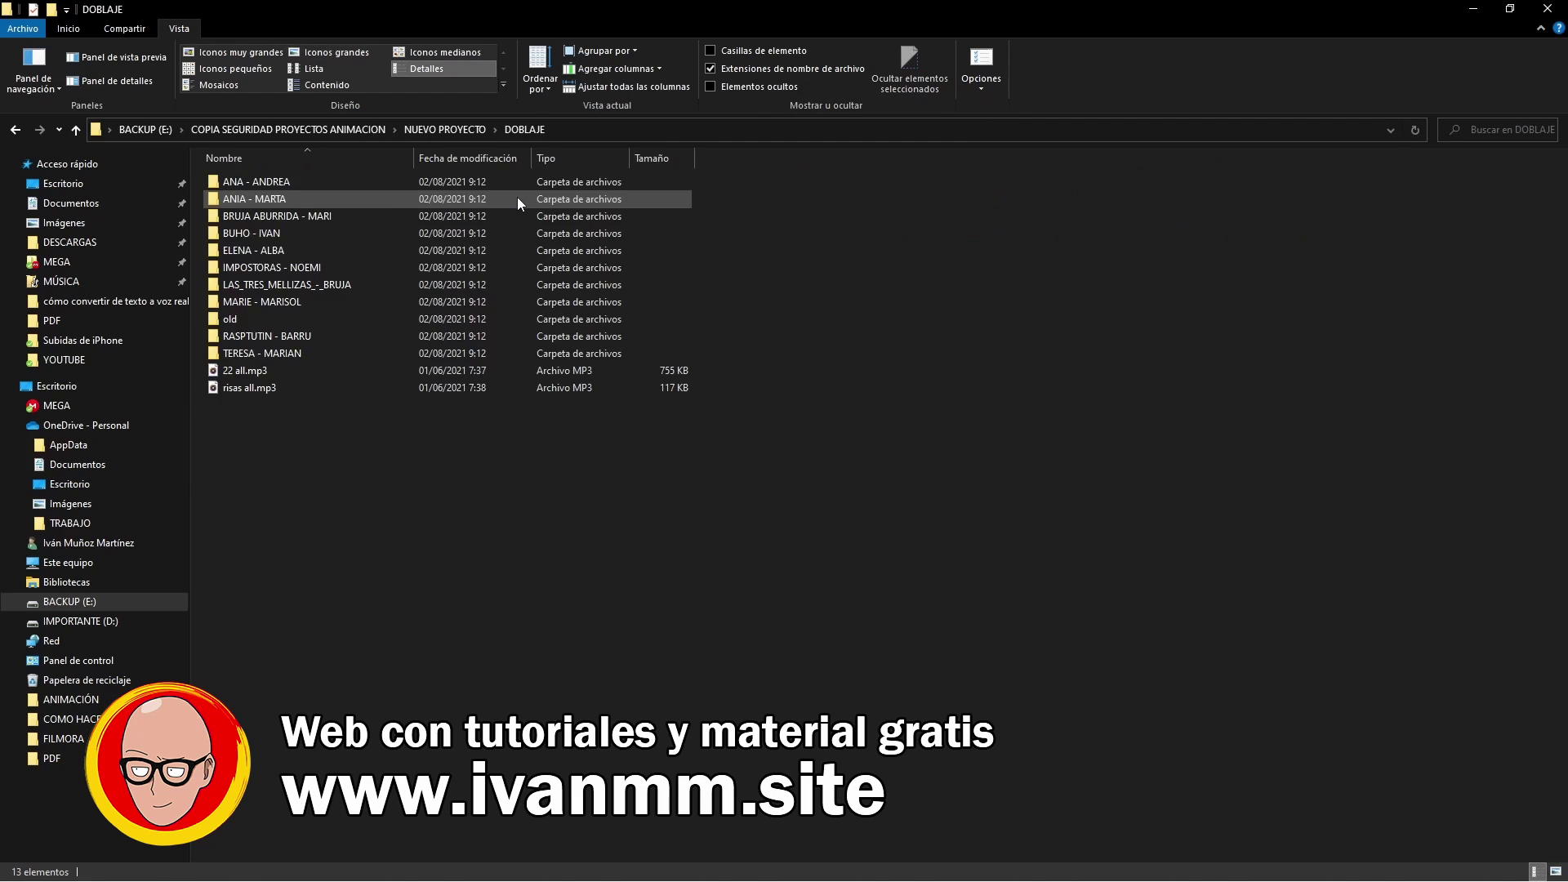
pyautogui.click(263, 199)
pyautogui.click(267, 219)
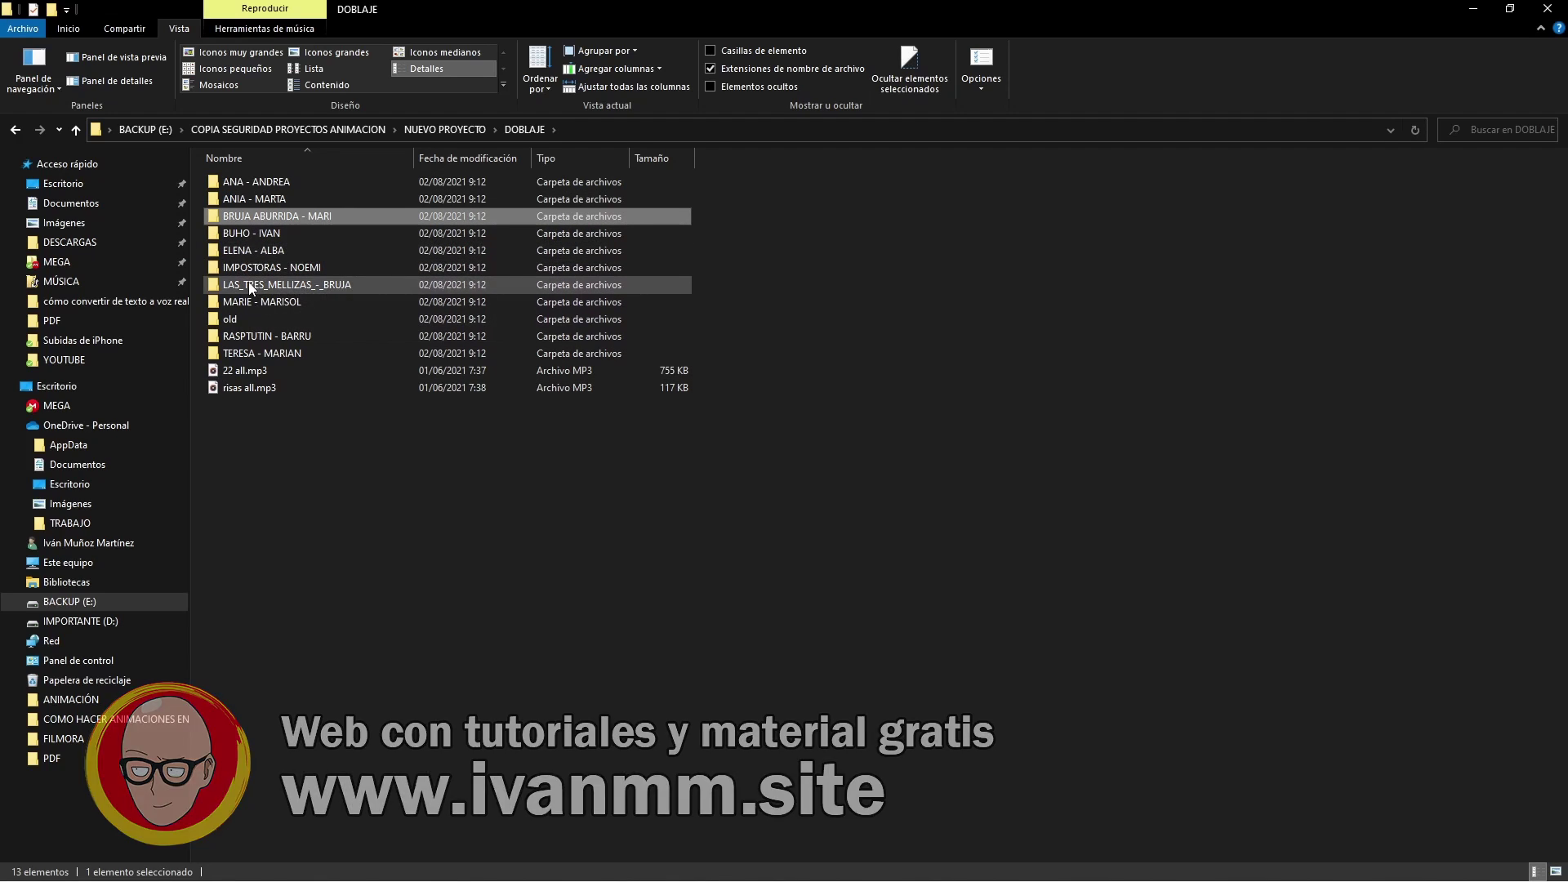
pyautogui.doubleClick(281, 219)
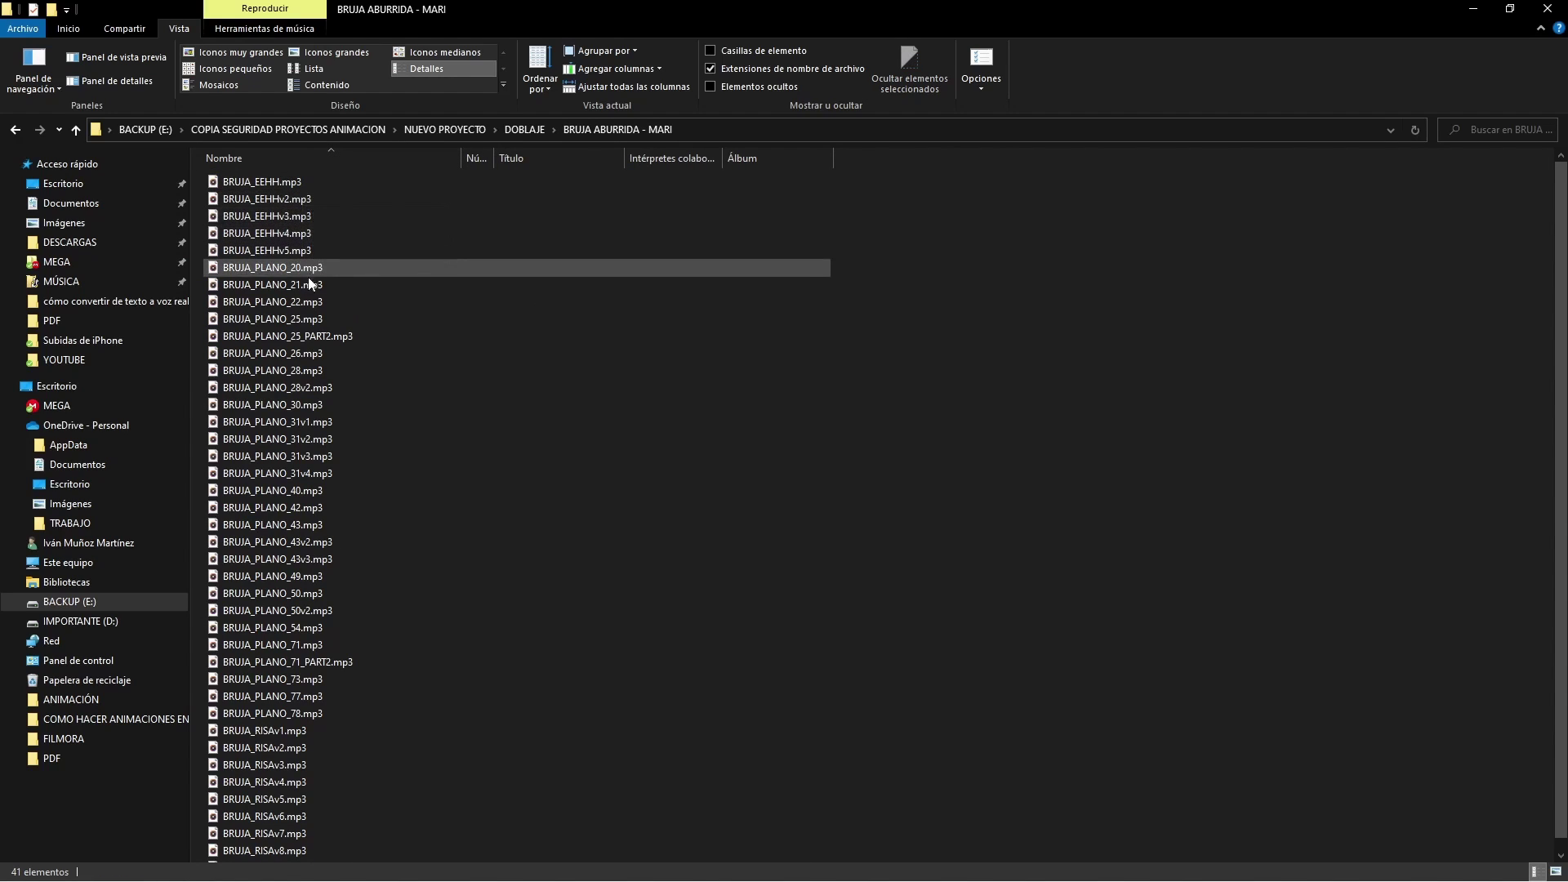
# Examine how the voice recordings are named by shot, using BRUJA_PLANO_22.mp3 and BRUJA_PLANO_26.mp3 as examples
pyautogui.click(290, 305)
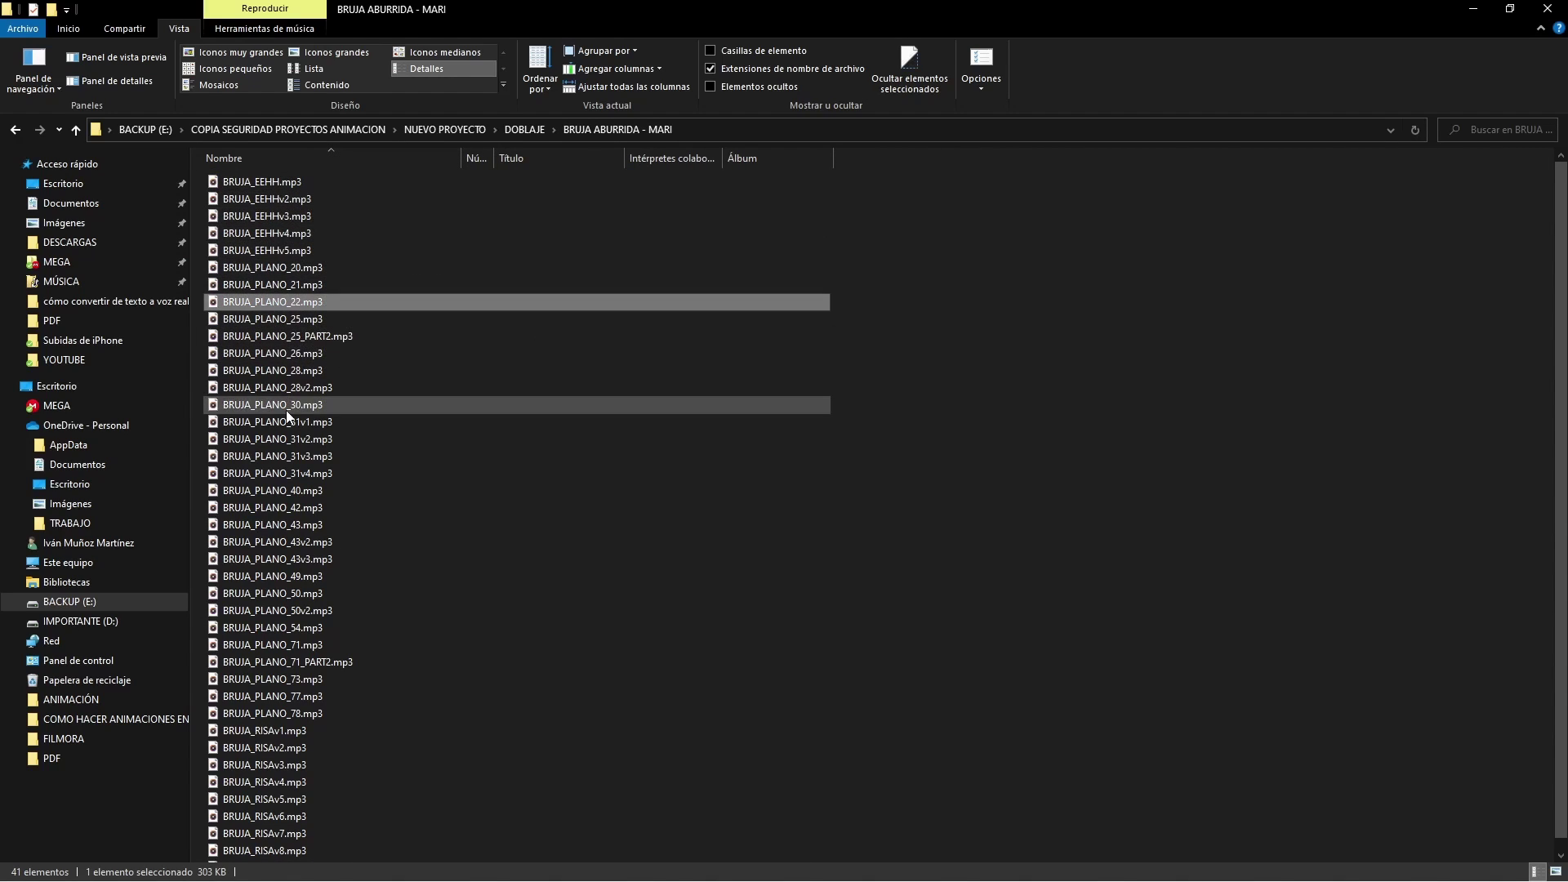
pyautogui.click(279, 351)
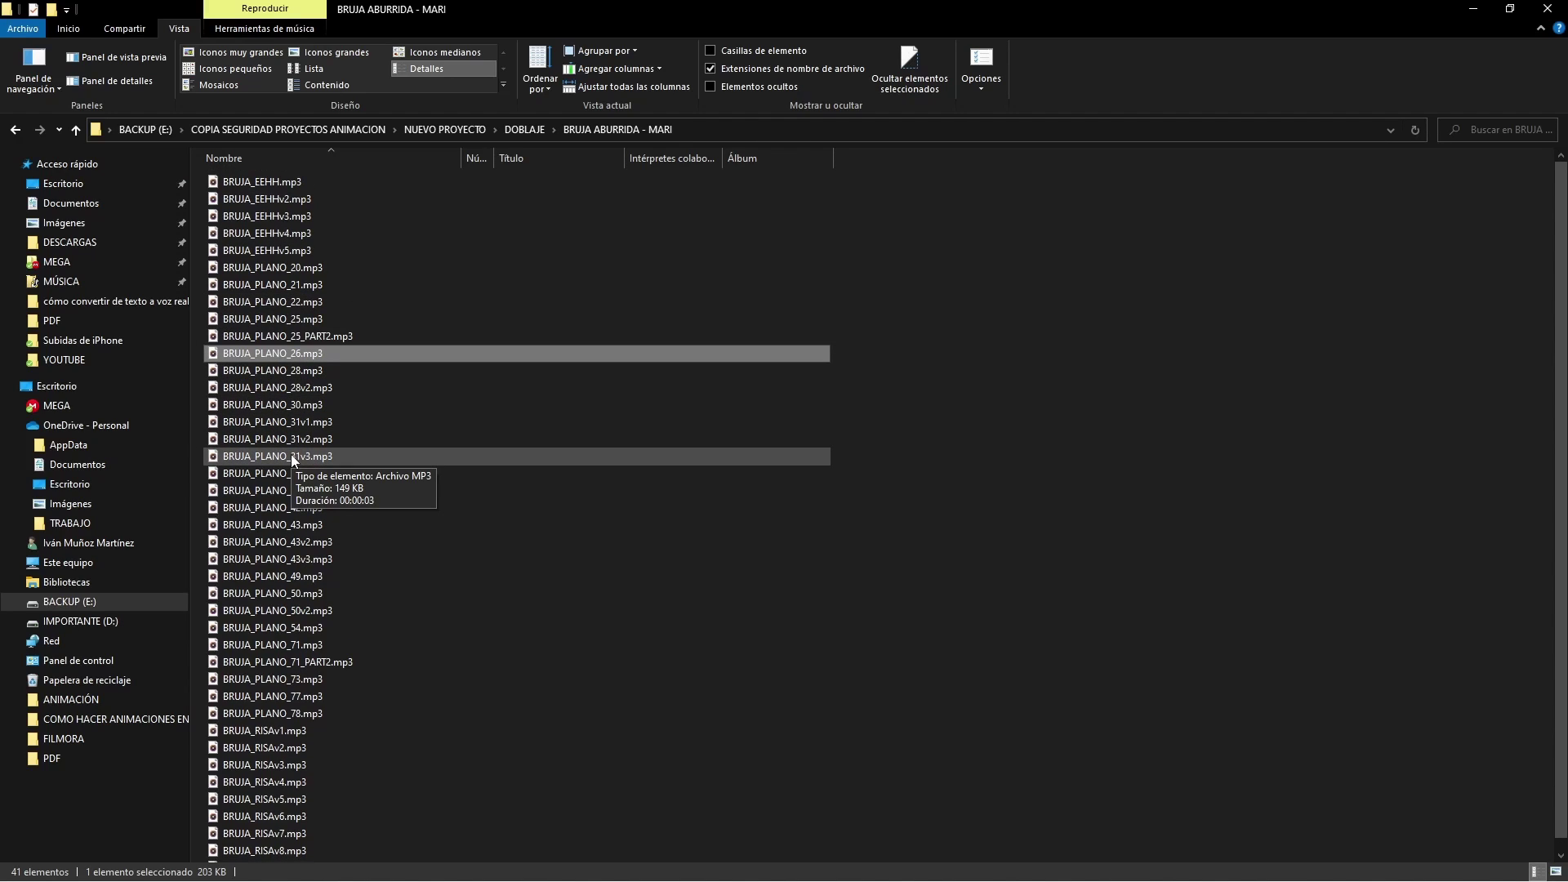
pyautogui.click(1104, 267)
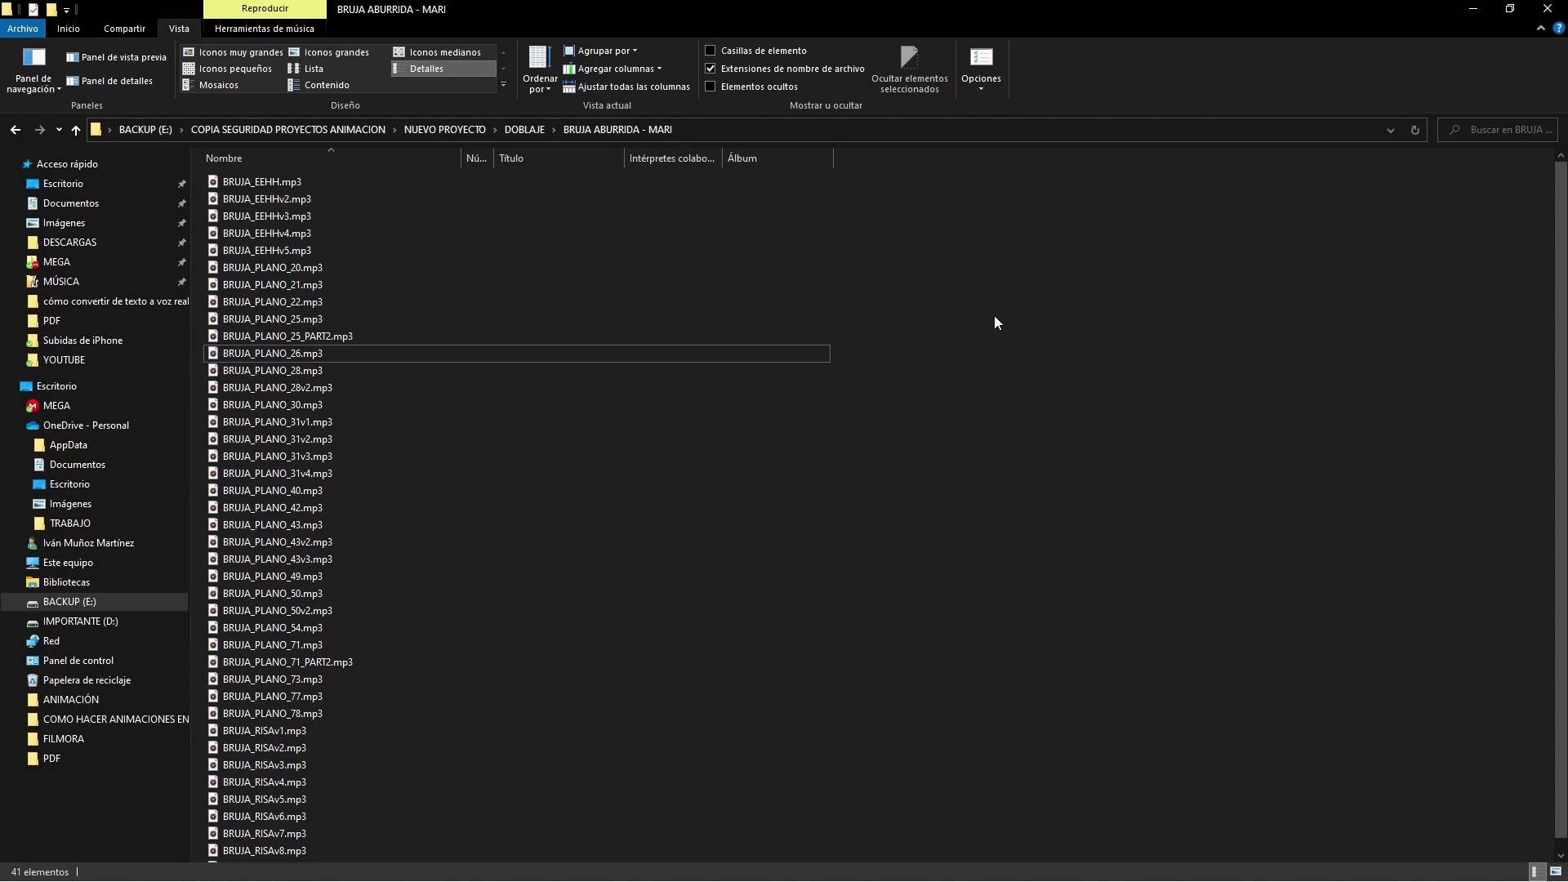
# View the character line-up image Personajes.png in the PERSONAJES folder and close it
pyautogui.hotkey('alt', 'Left')
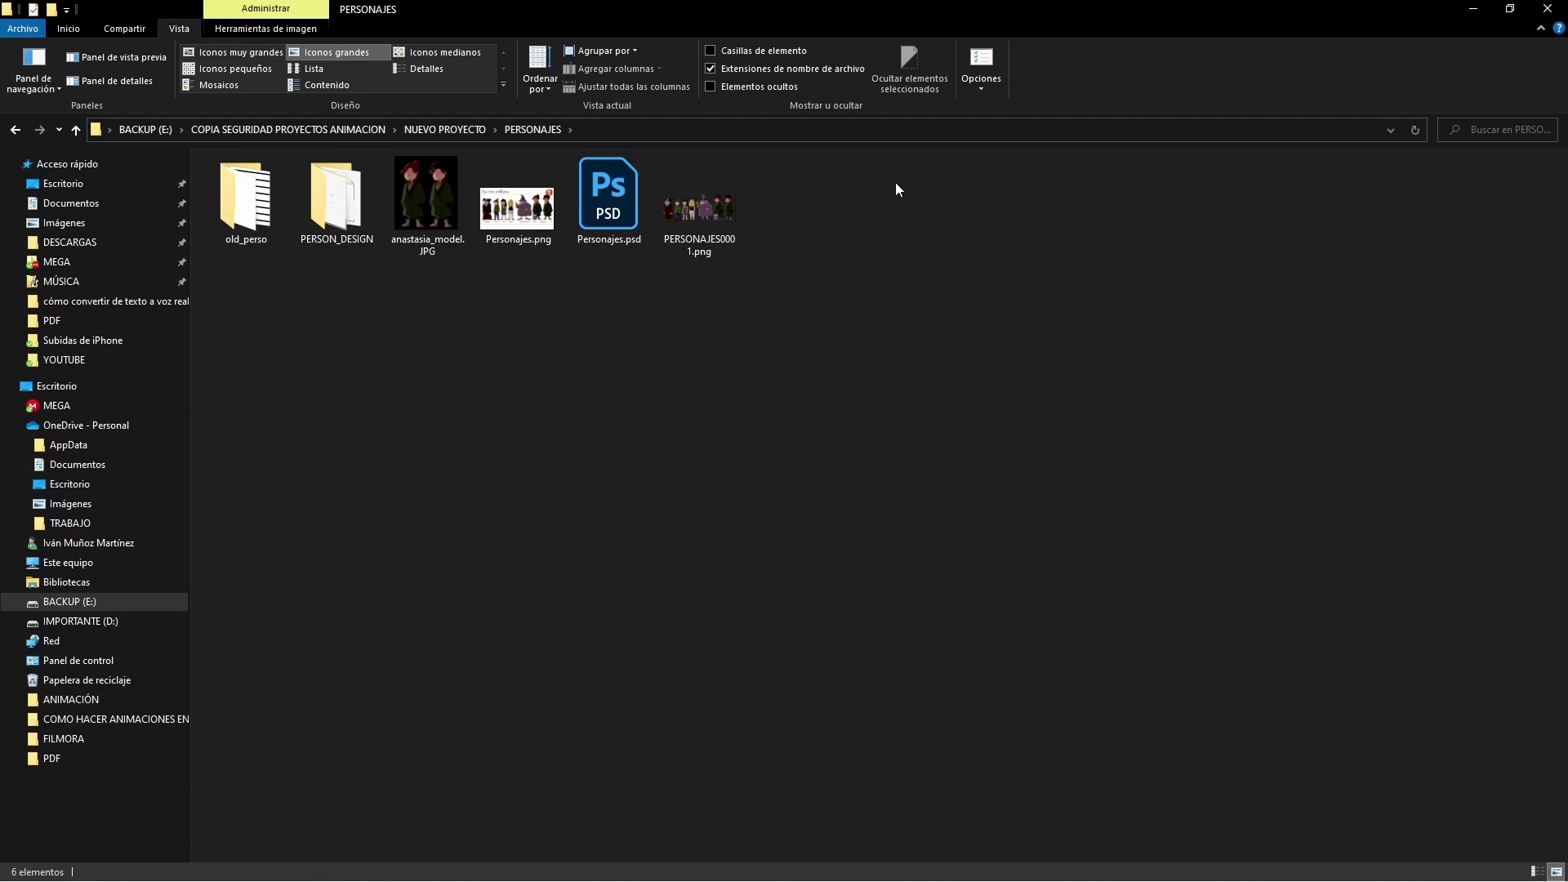
pyautogui.doubleClick(518, 214)
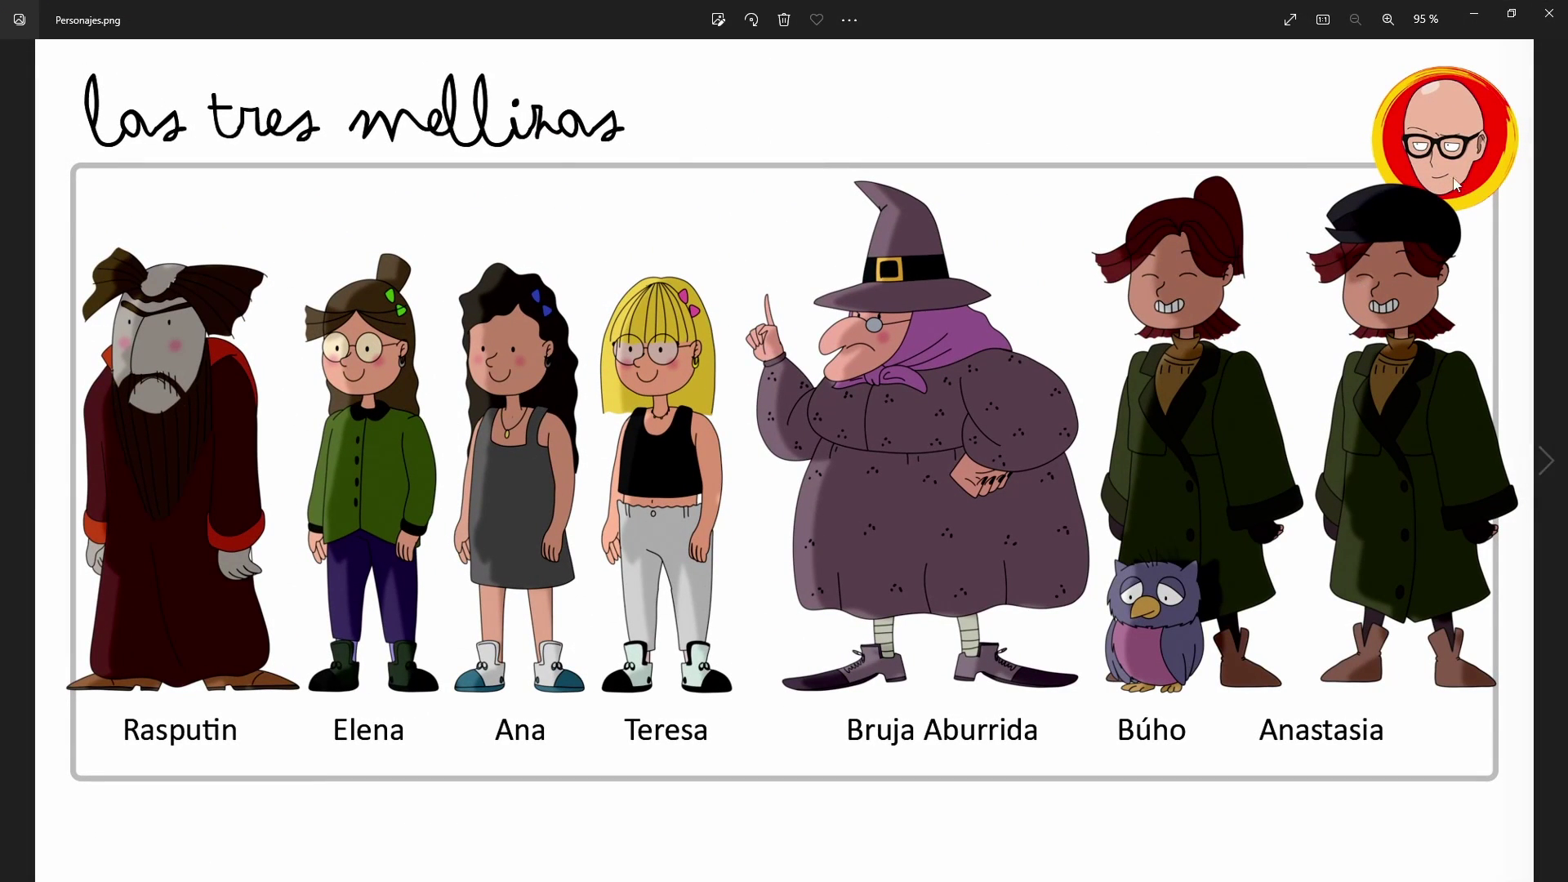
pyautogui.click(1549, 13)
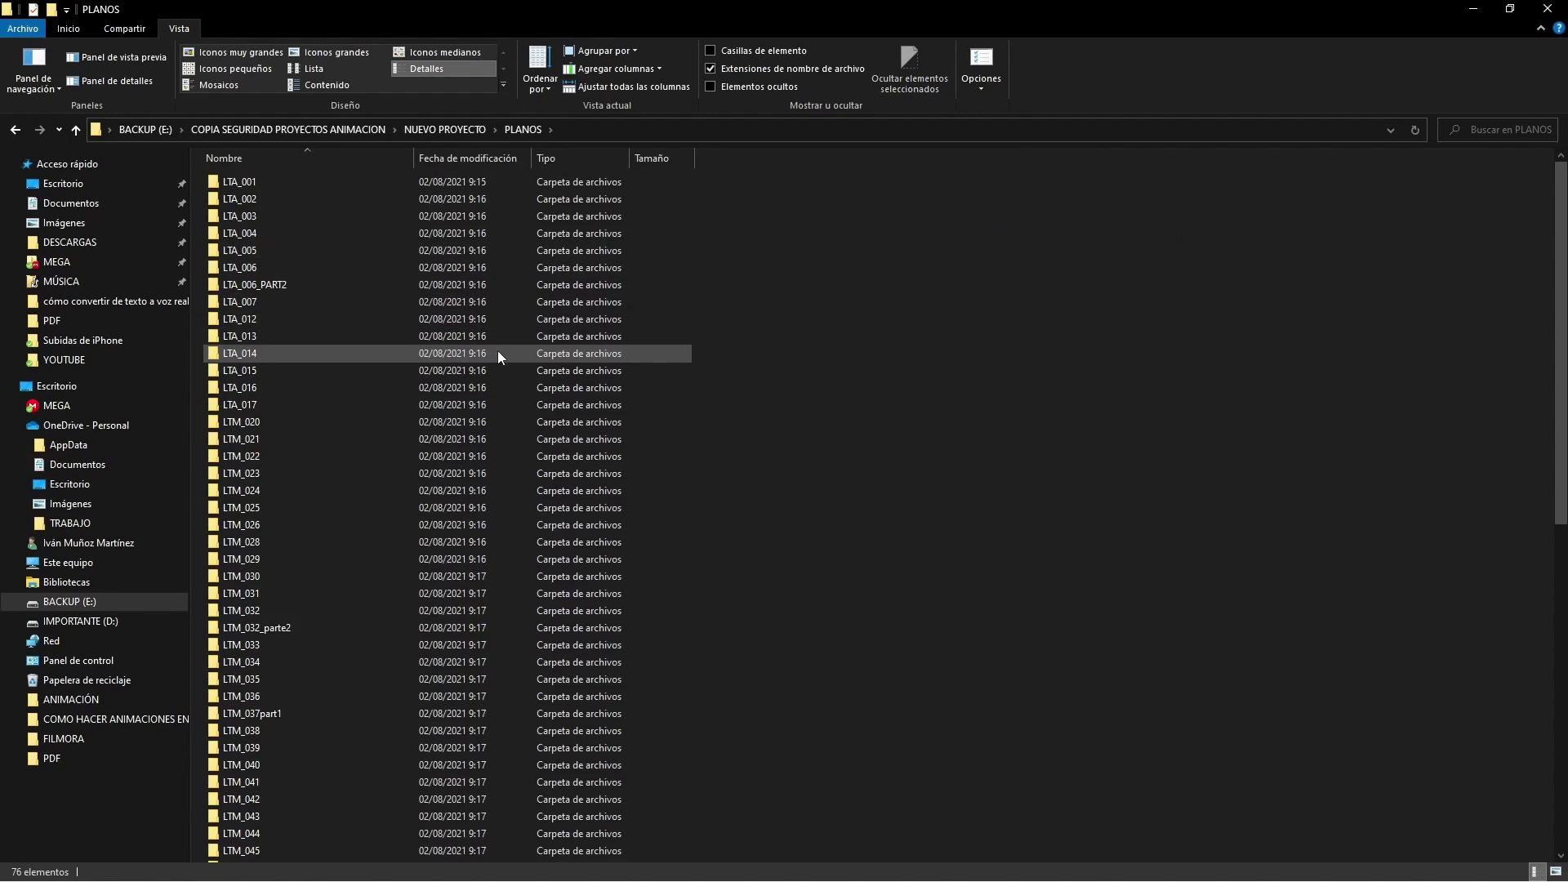
# Browse the shot folders in PLANOS, inspect the nested LTM_044 folder, and open the project's RENDER folder
pyautogui.scroll(-10, 293, 361)
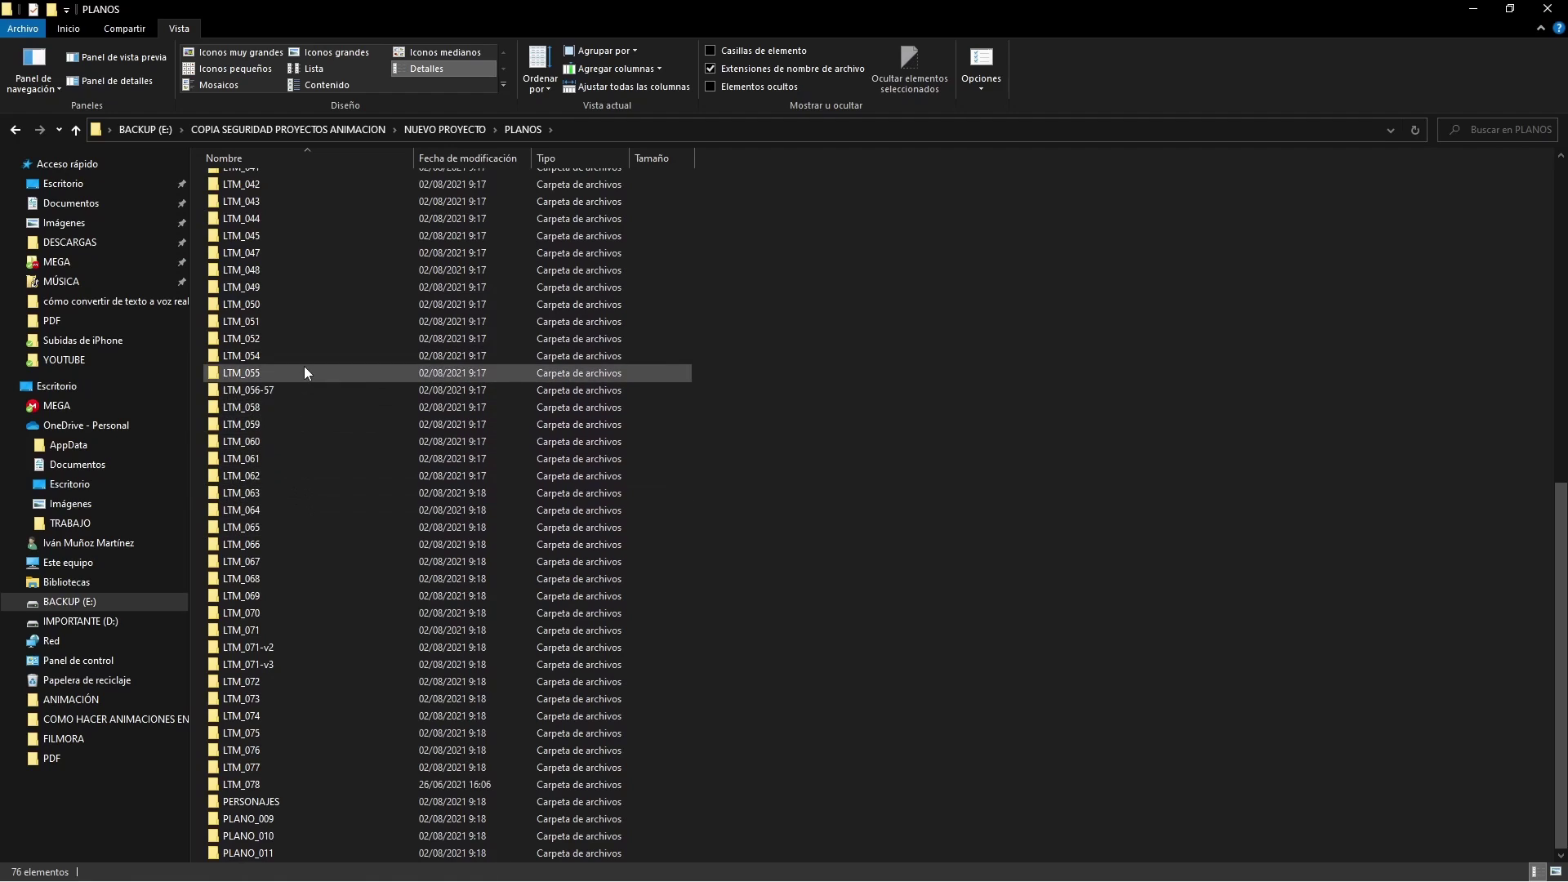
pyautogui.scroll(1, 303, 368)
pyautogui.doubleClick(305, 371)
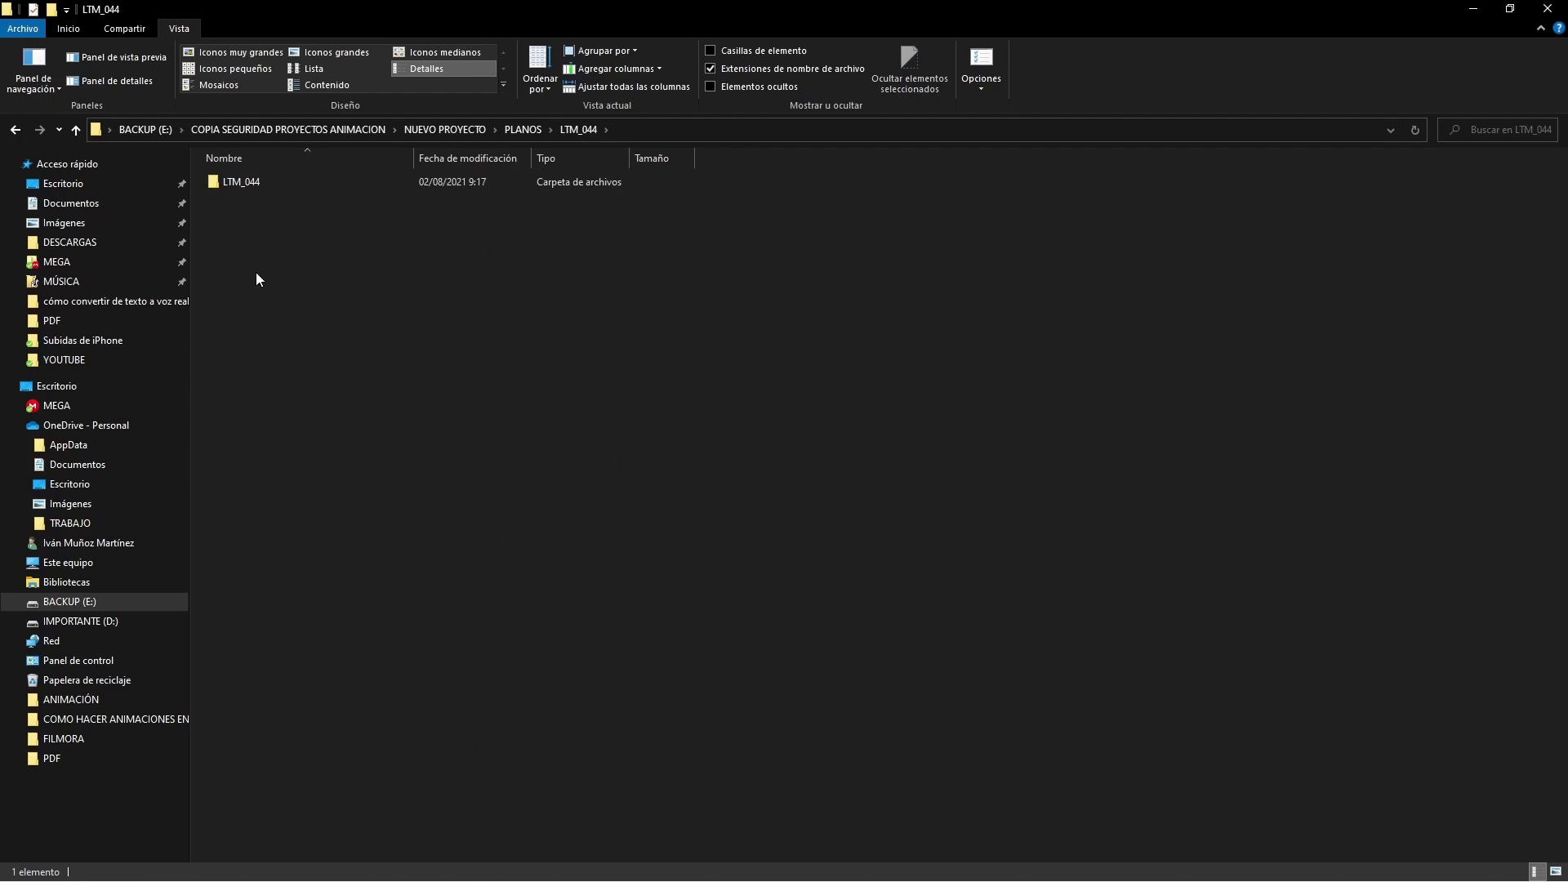
pyautogui.doubleClick(253, 183)
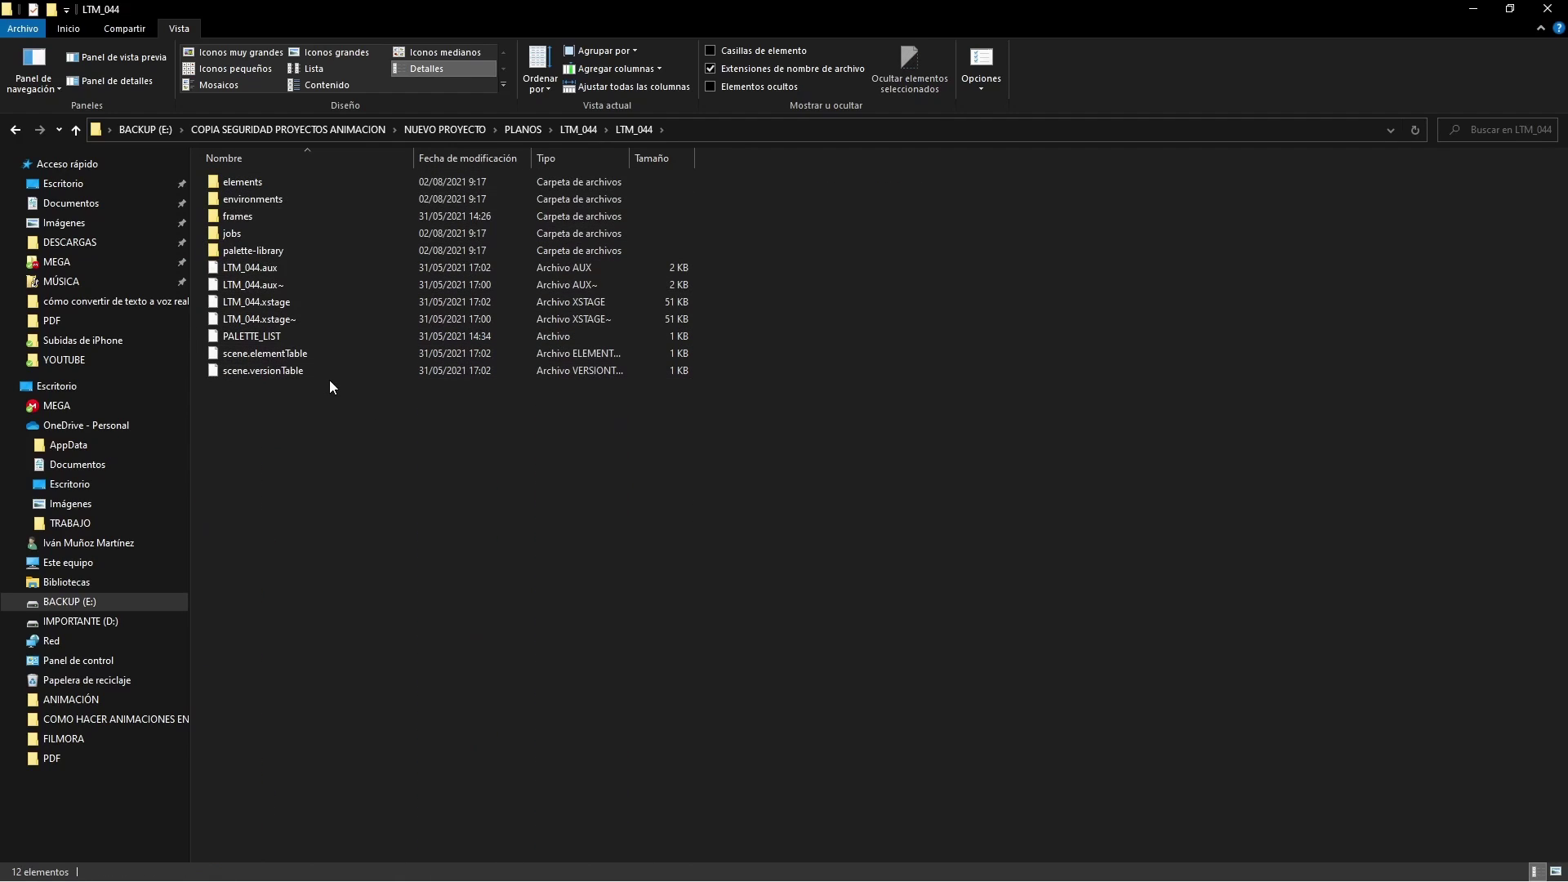
pyautogui.moveTo(1036, 460); pyautogui.dragTo(488, 139)
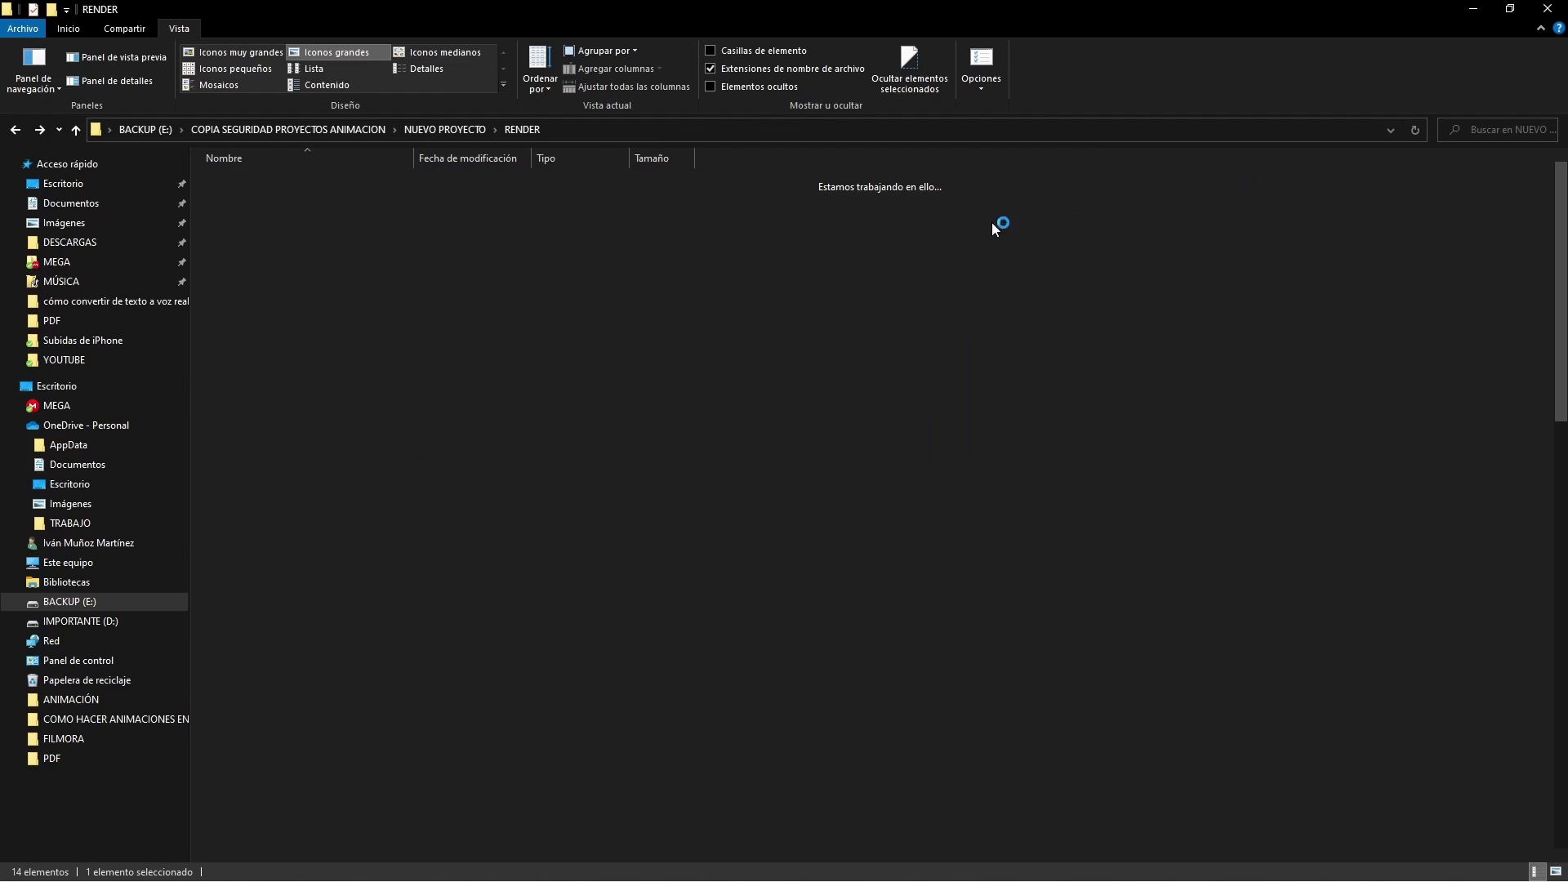
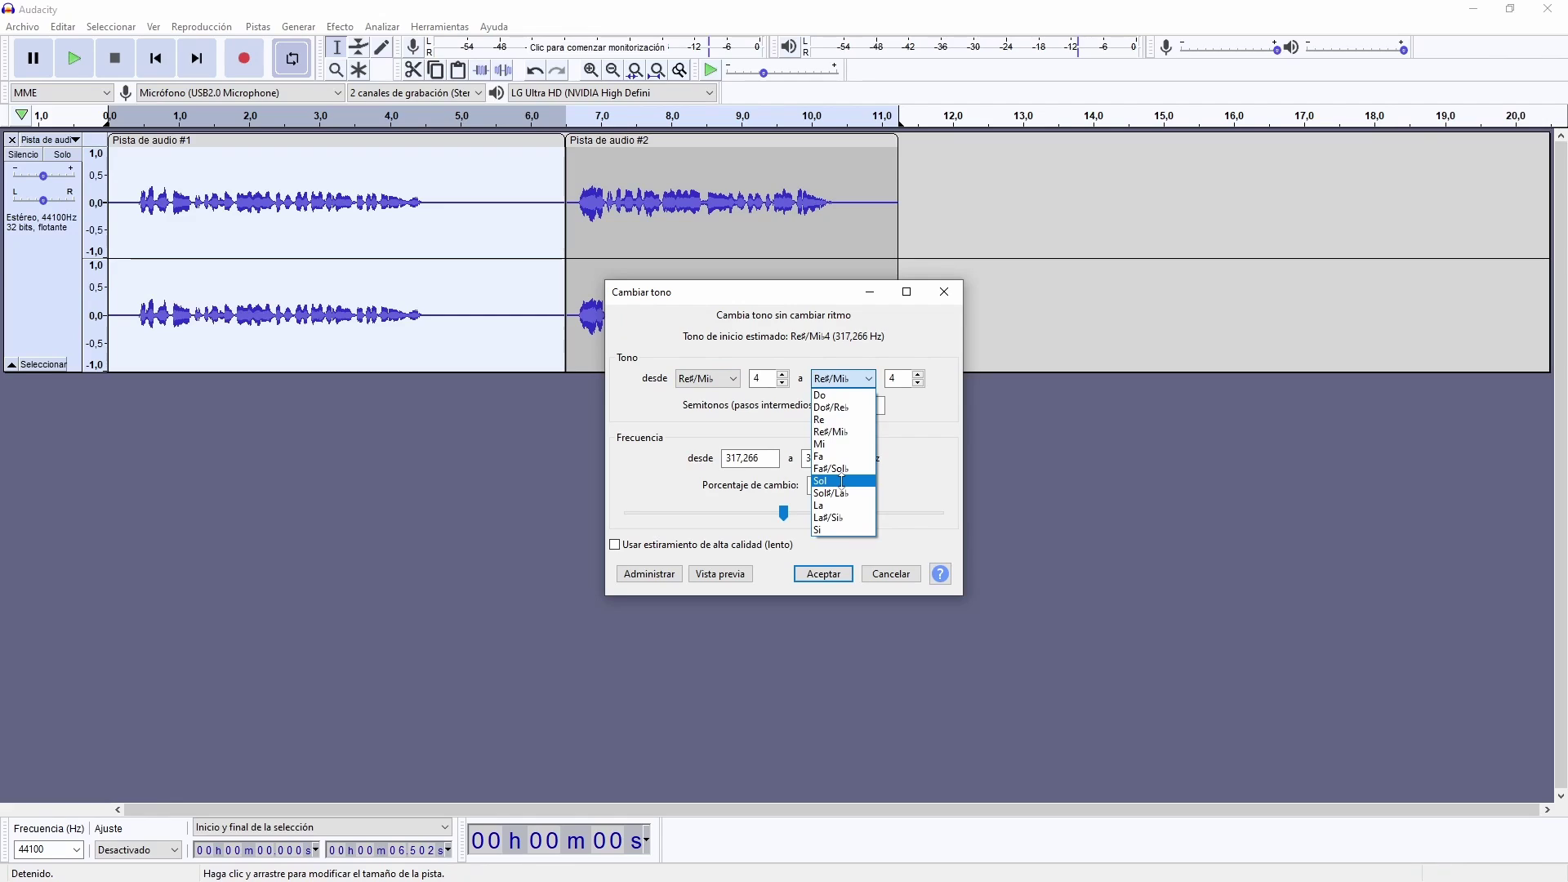
# In Audacity, preview the selected voice clip with its pitch changed to Sol
pyautogui.click(739, 546)
pyautogui.click(722, 574)
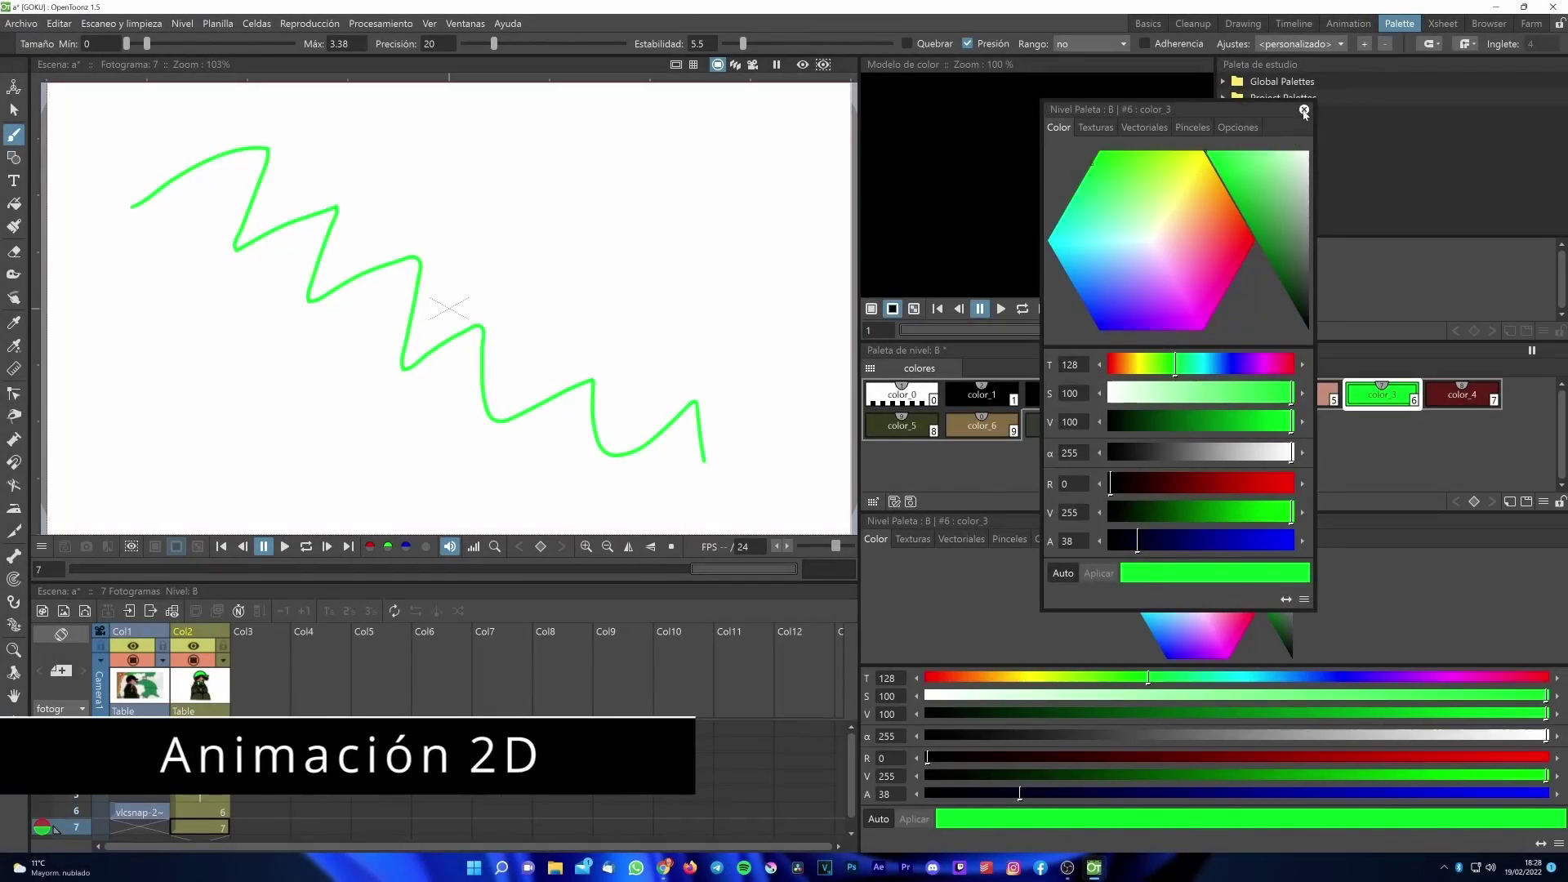
# In OpenToonz, close the floating level palette, switch to the Animation workspace and select frame 1 of Col2
pyautogui.click(1304, 110)
pyautogui.click(1334, 26)
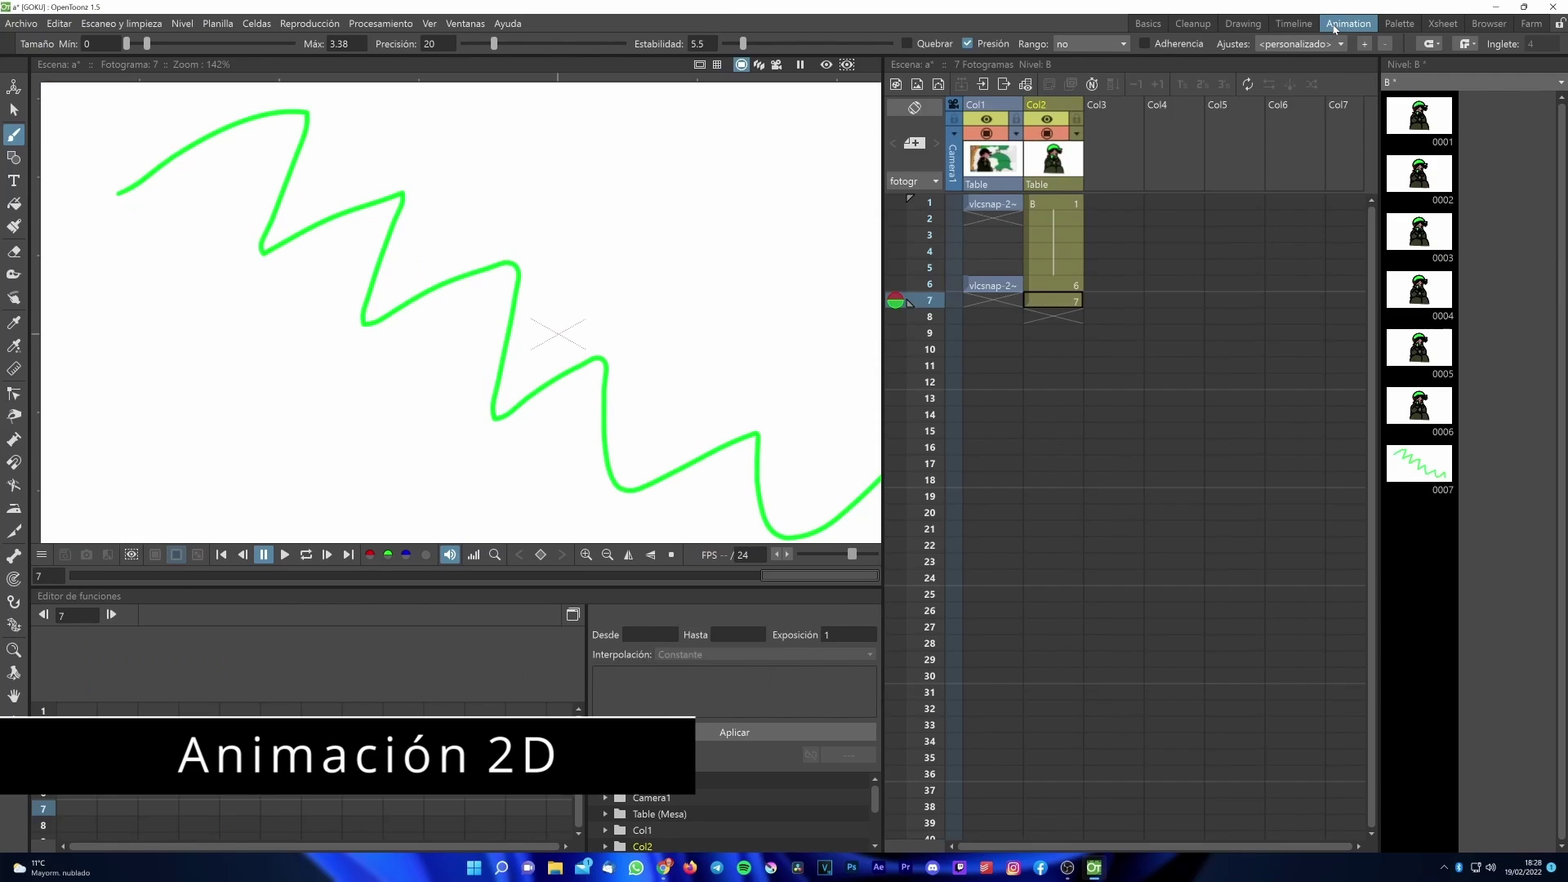
pyautogui.click(1054, 203)
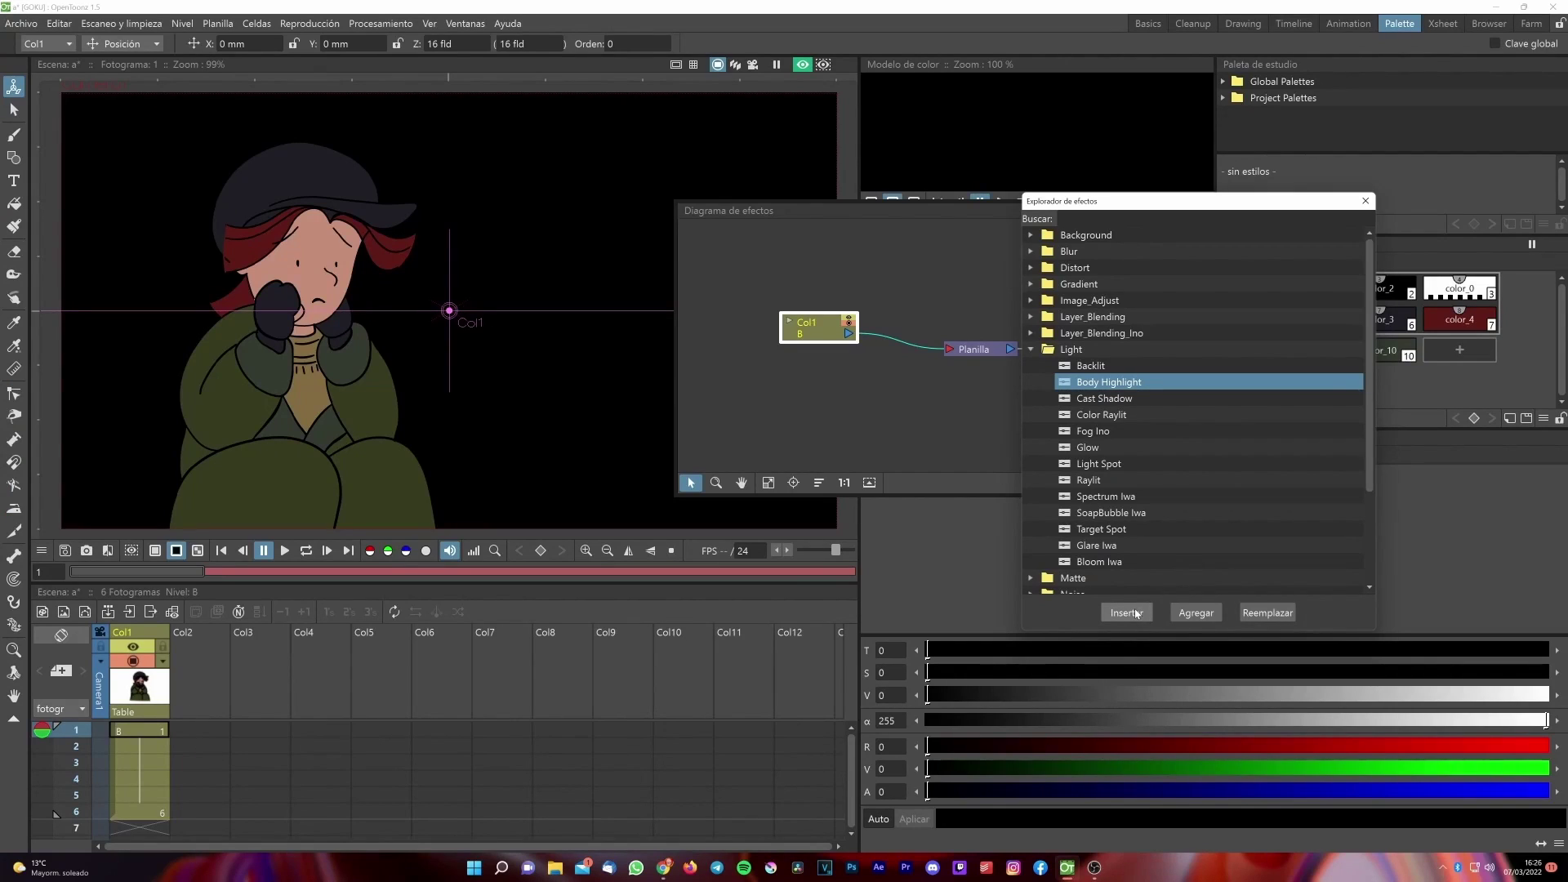
# Insert a Body Highlight effect after Col1, space out the effect nodes and adjust the highlight's colour
pyautogui.click(1135, 613)
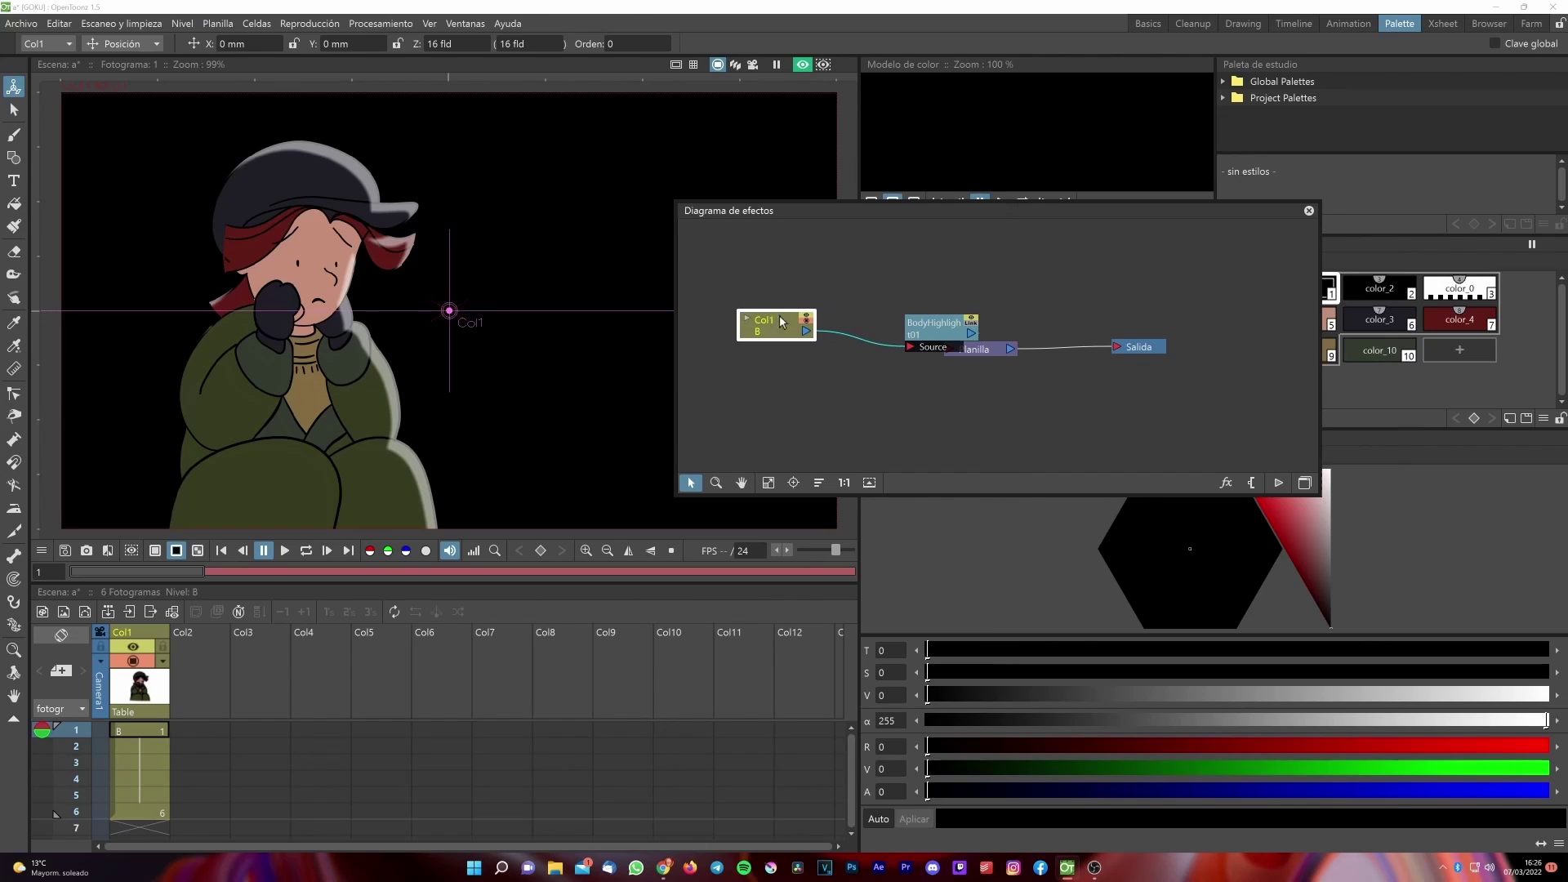
pyautogui.moveTo(940, 323); pyautogui.dragTo(923, 300)
pyautogui.moveTo(984, 349); pyautogui.dragTo(1035, 302)
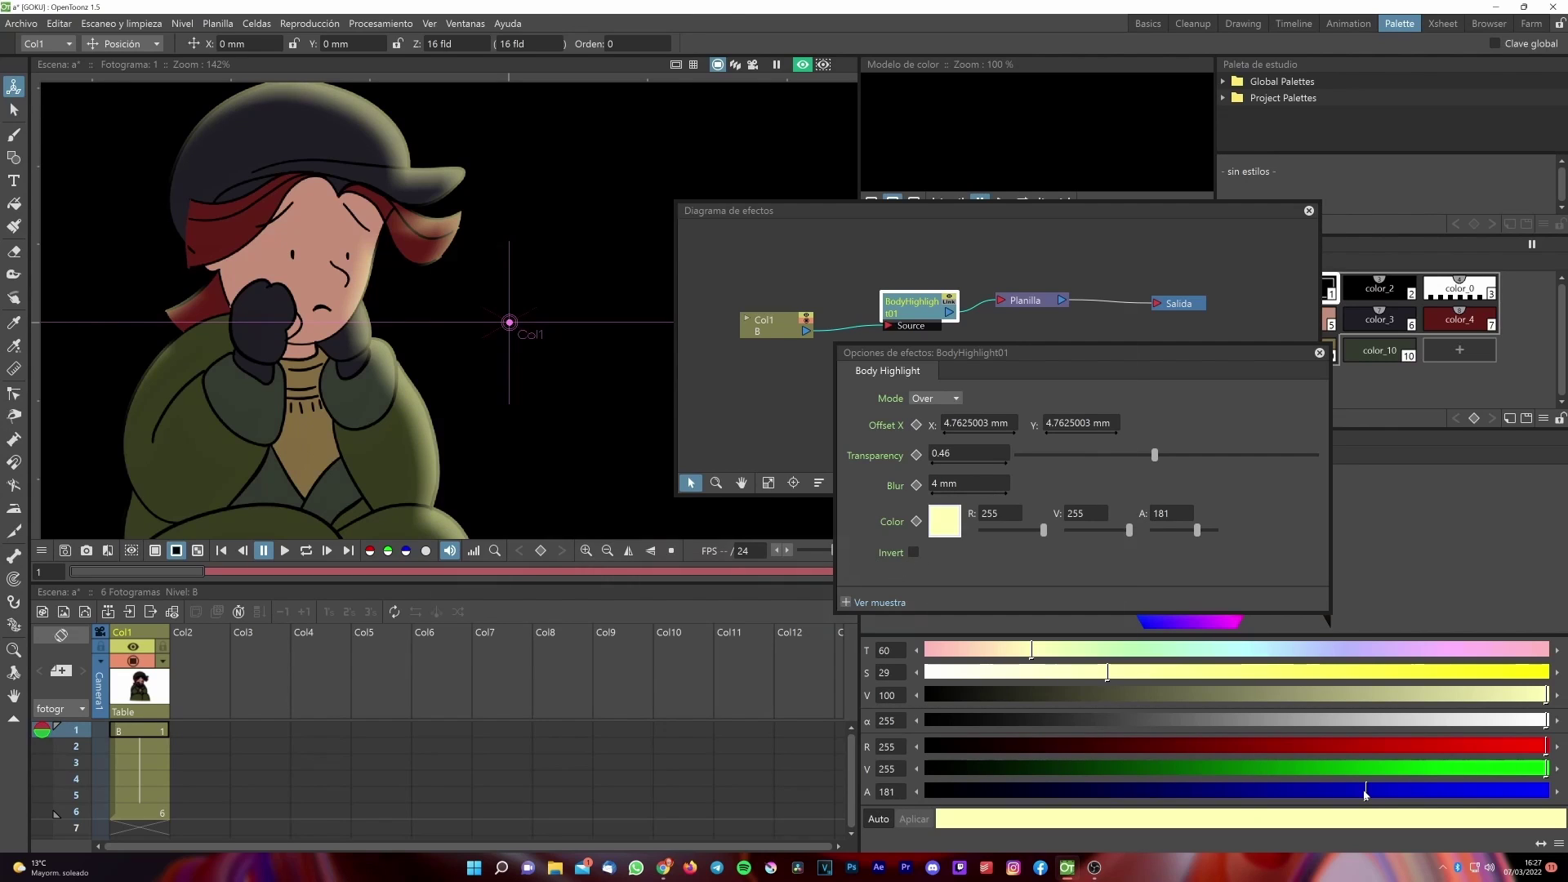
pyautogui.click(1364, 769)
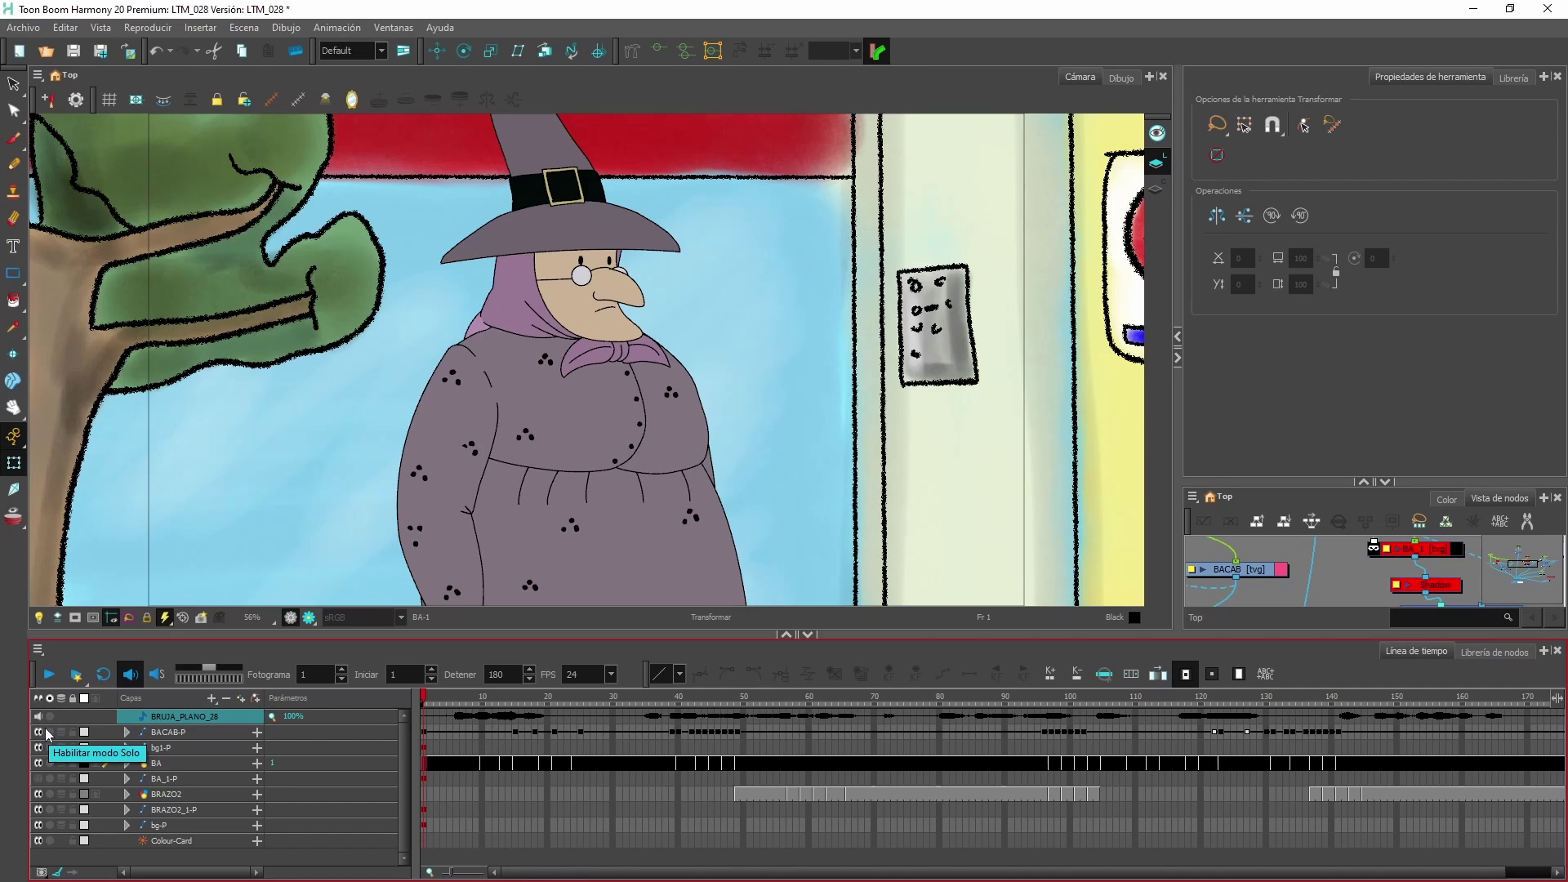
# In Toon Boom Harmony, play the LTM_028 scene and move the playhead back to frame 5
pyautogui.click(50, 674)
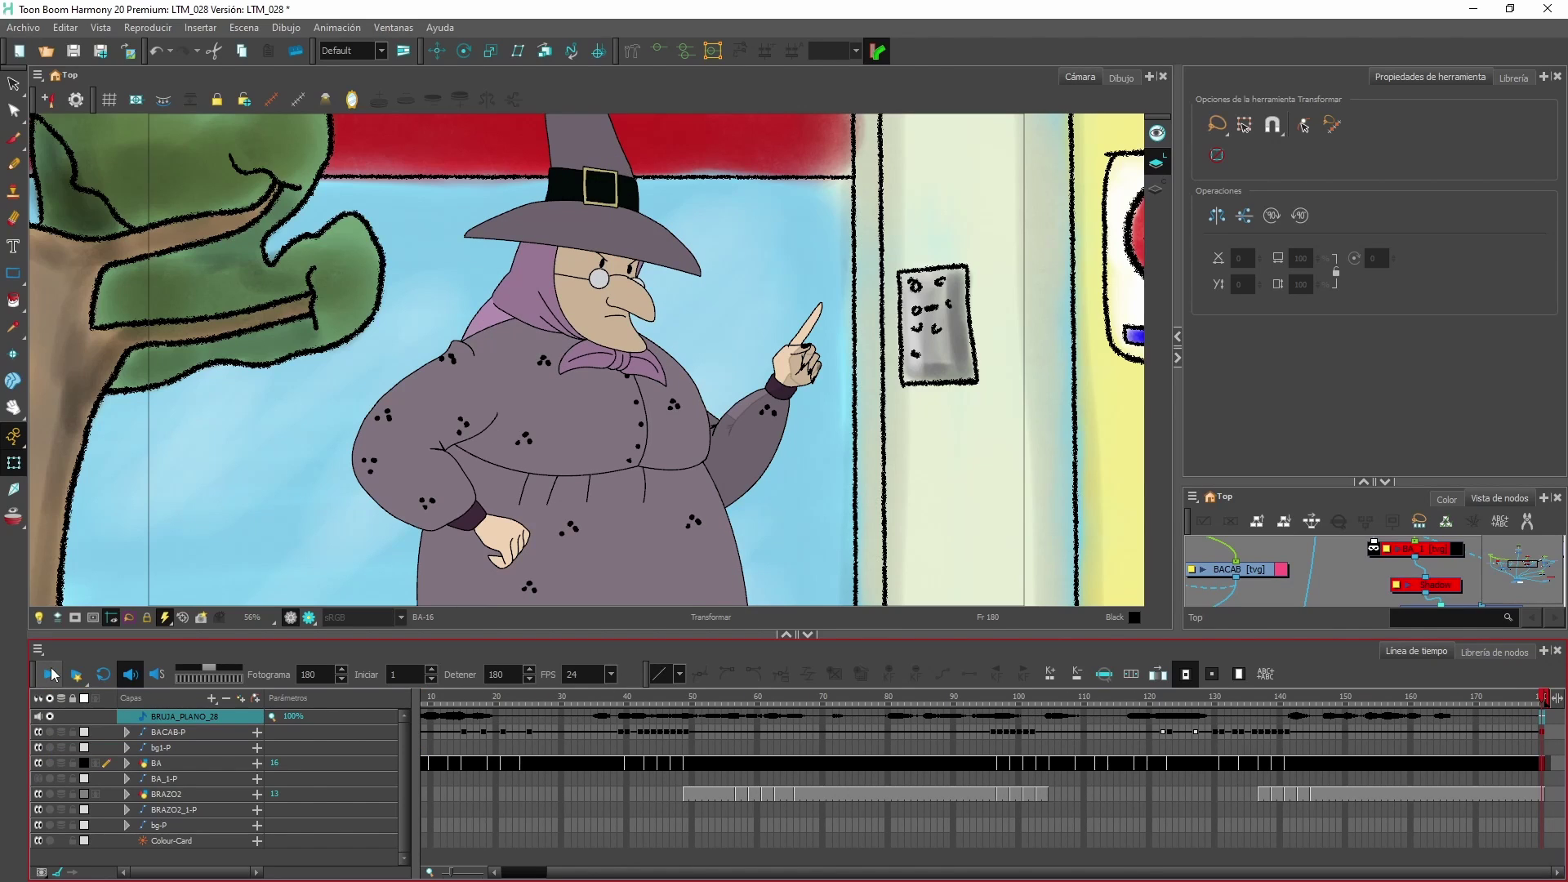
pyautogui.moveTo(595, 878); pyautogui.dragTo(525, 875)
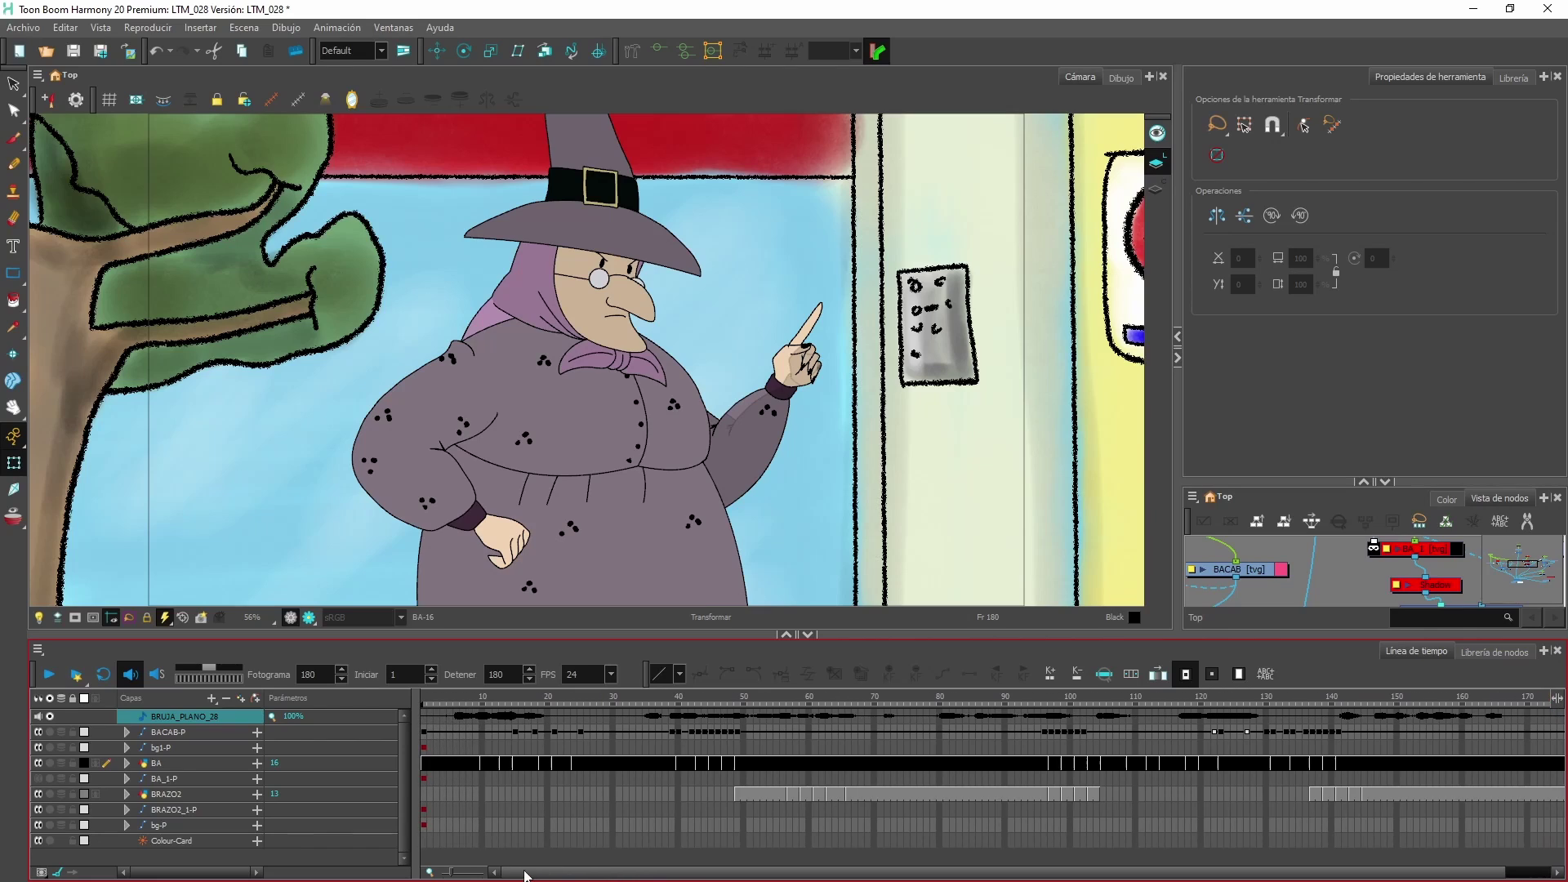
pyautogui.click(448, 692)
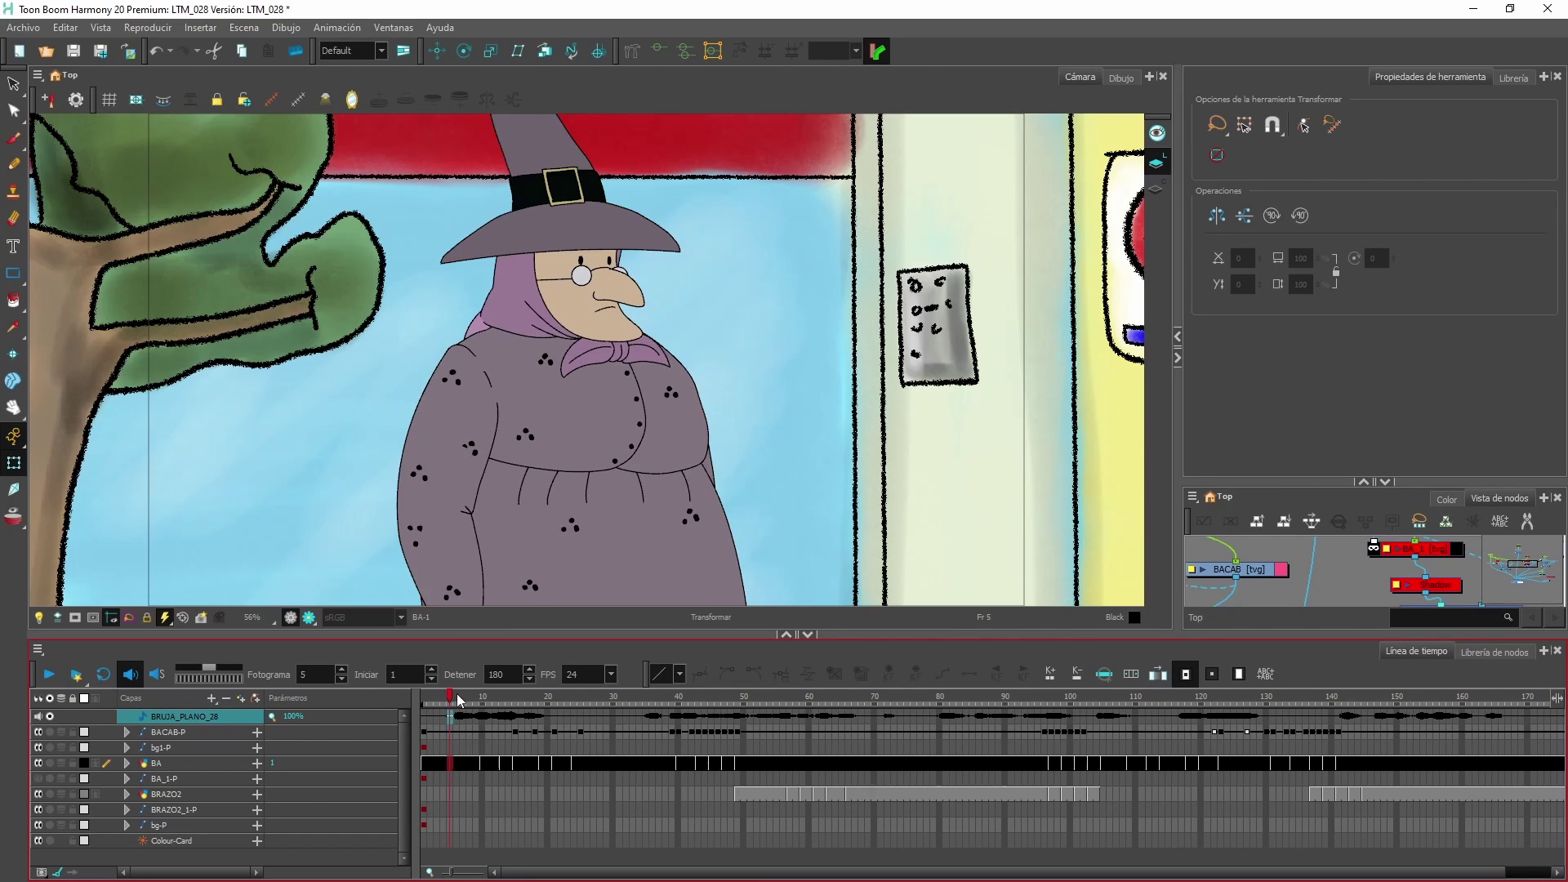
# Inspect the BA drawing layer and the BRUJA_PLANO_28 audio layer, and play the scene from frame 1
pyautogui.click(188, 763)
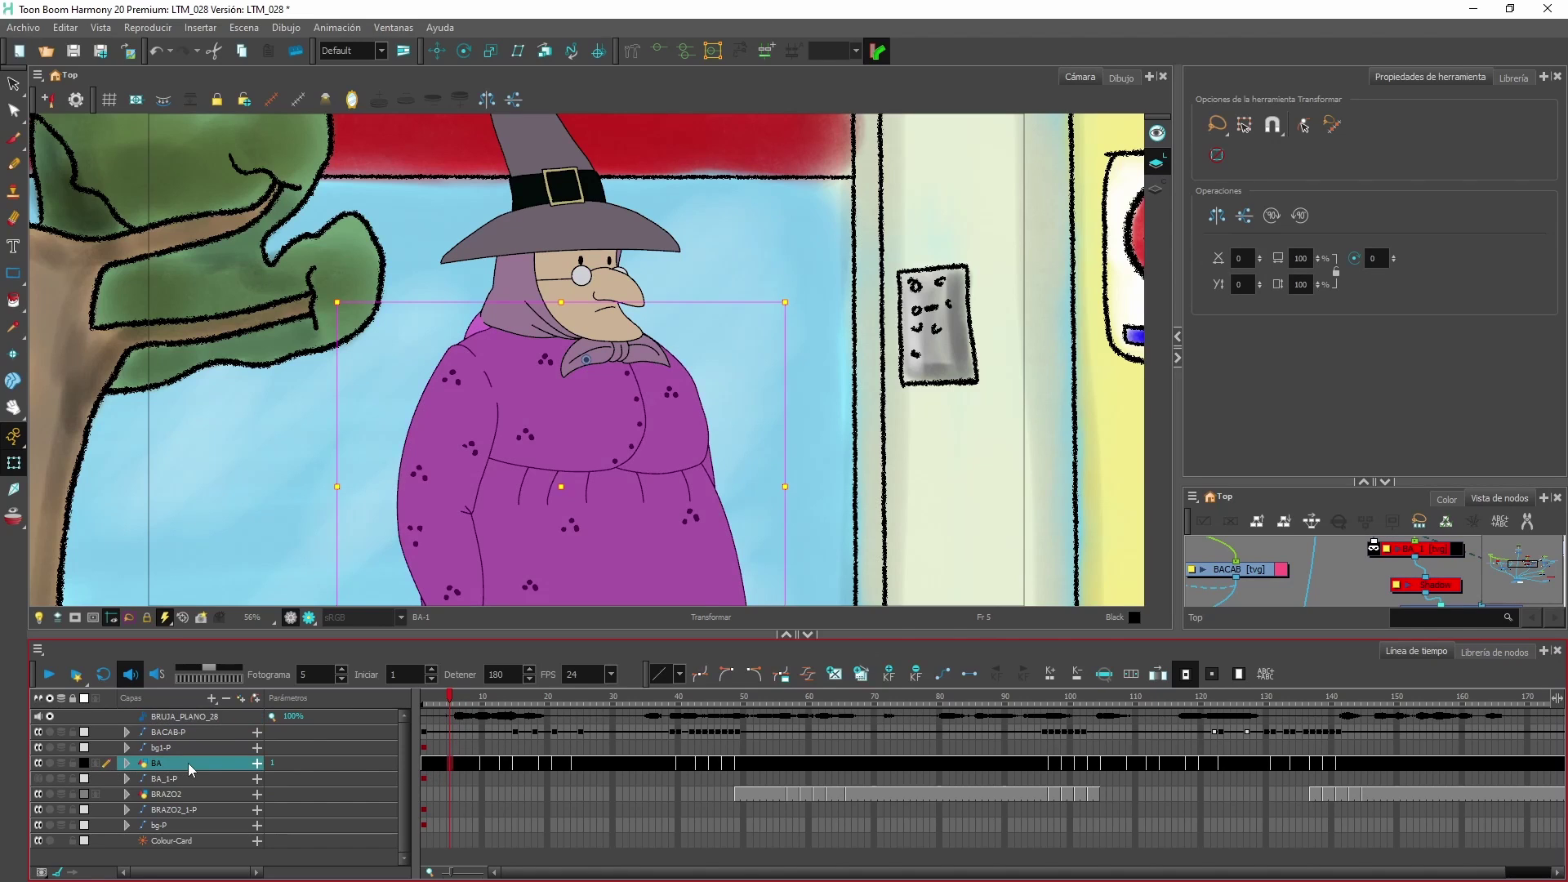
pyautogui.click(427, 716)
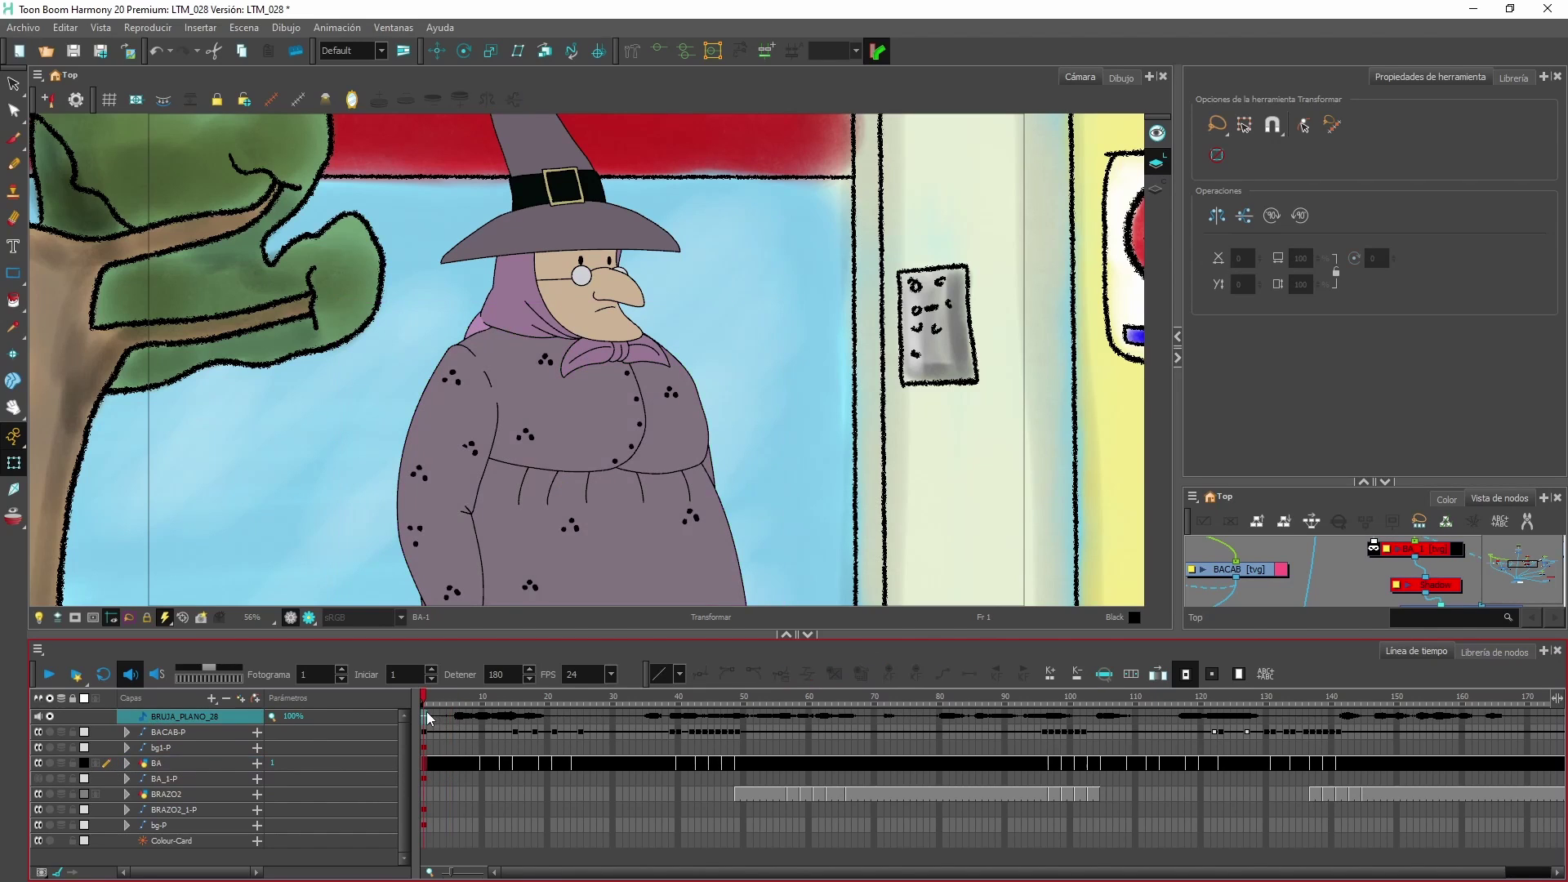
pyautogui.click(456, 763)
pyautogui.moveTo(457, 700)
pyautogui.mouseDown()
pyautogui.moveTo(486, 701)
pyautogui.moveTo(431, 692)
pyautogui.moveTo(823, 697)
pyautogui.moveTo(423, 696)
pyautogui.mouseUp()
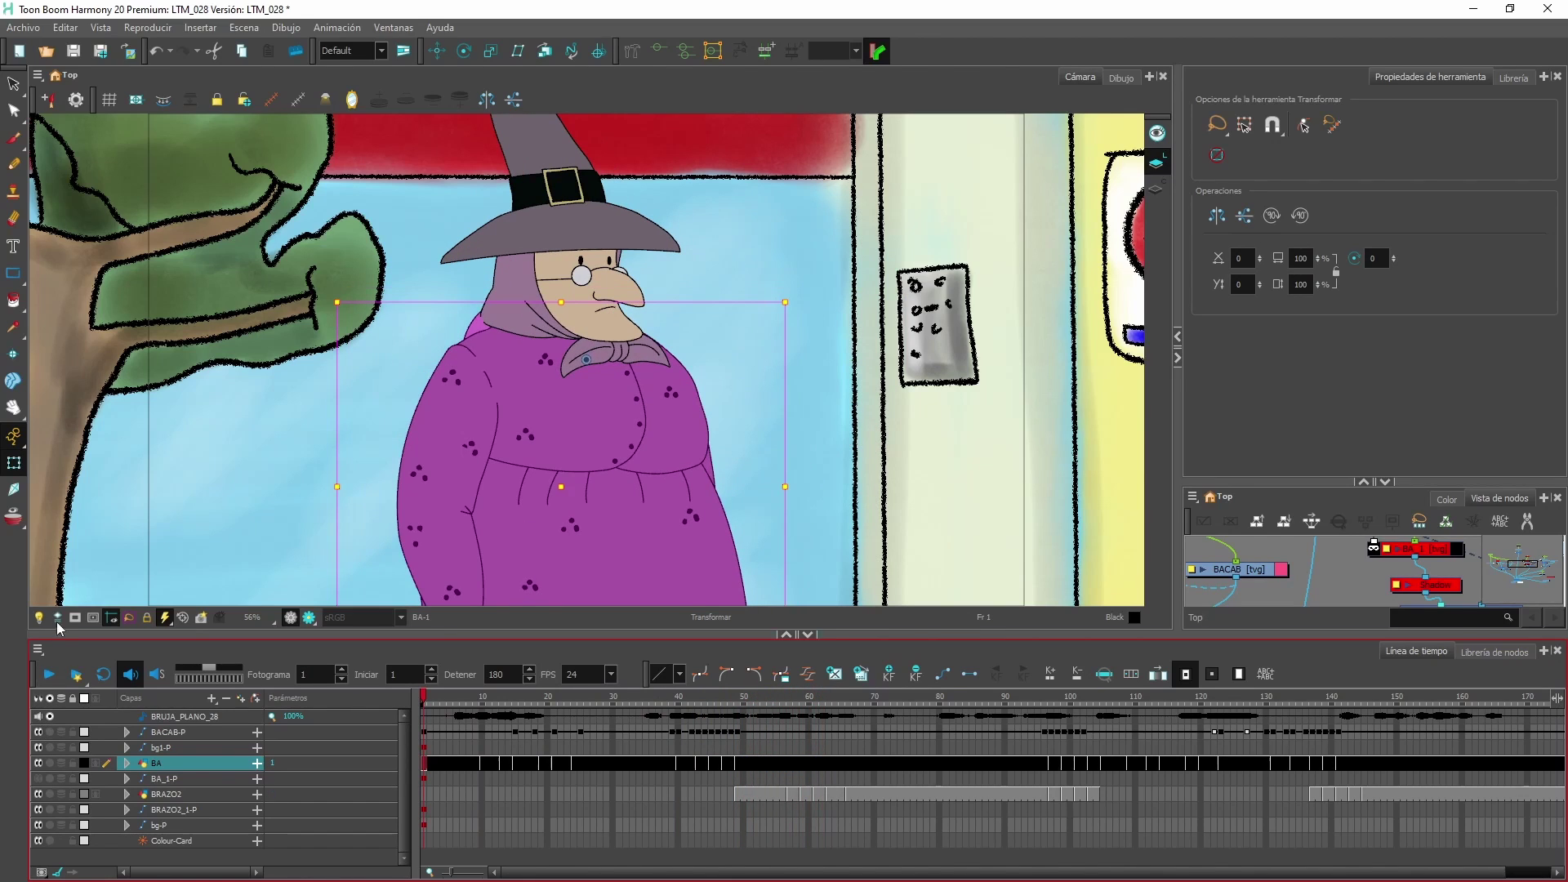
pyautogui.click(47, 677)
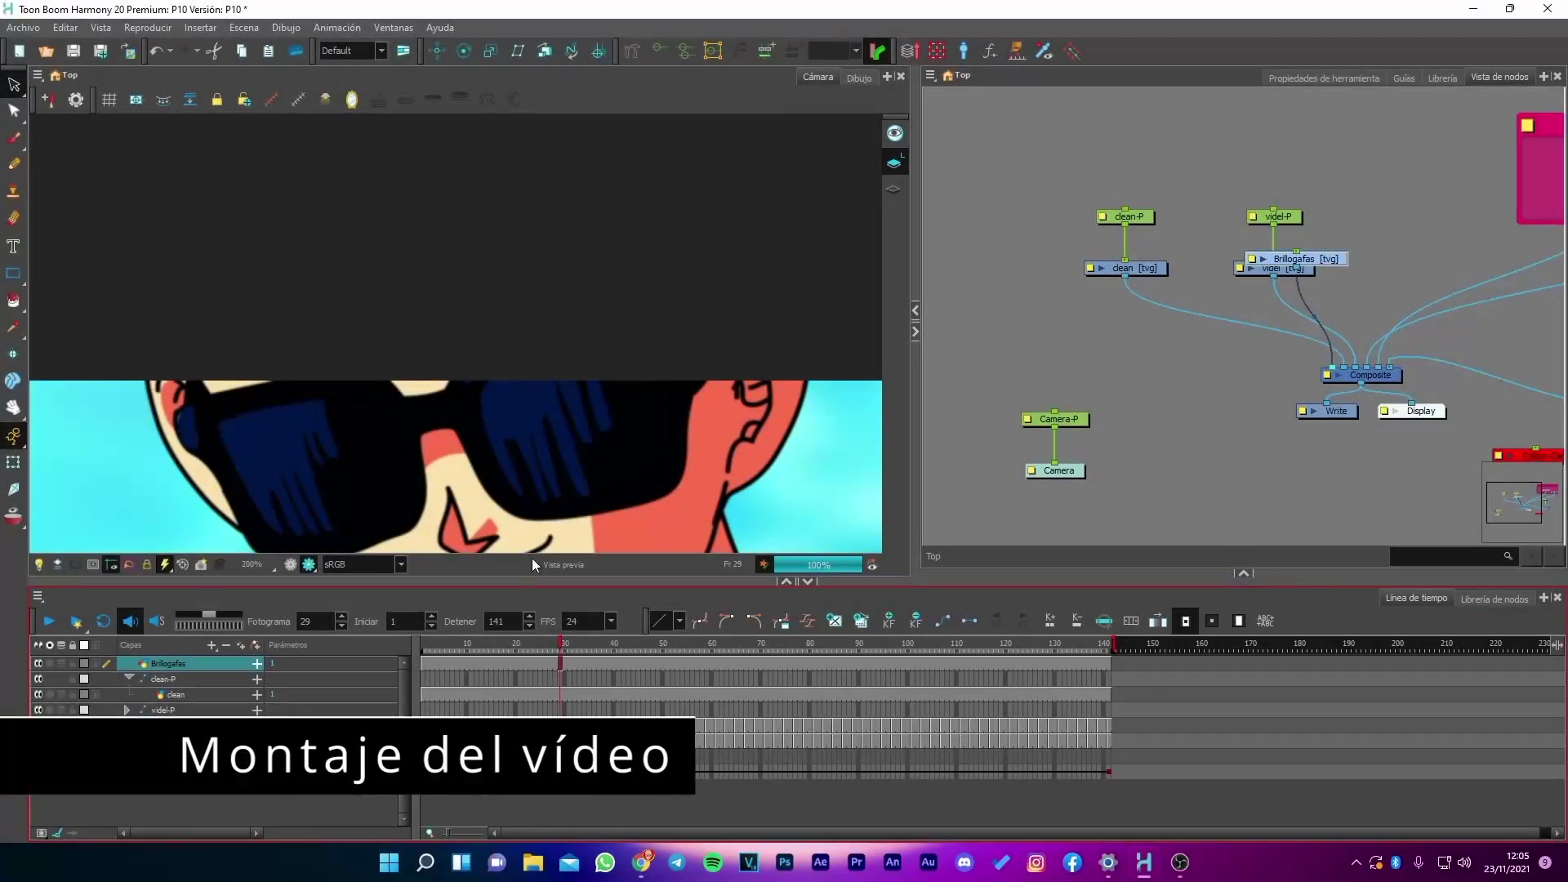
# Inspect the P10 scene at frame 92 in render preview, framing the face with the sunglasses
pyautogui.scroll(3, 482, 529)
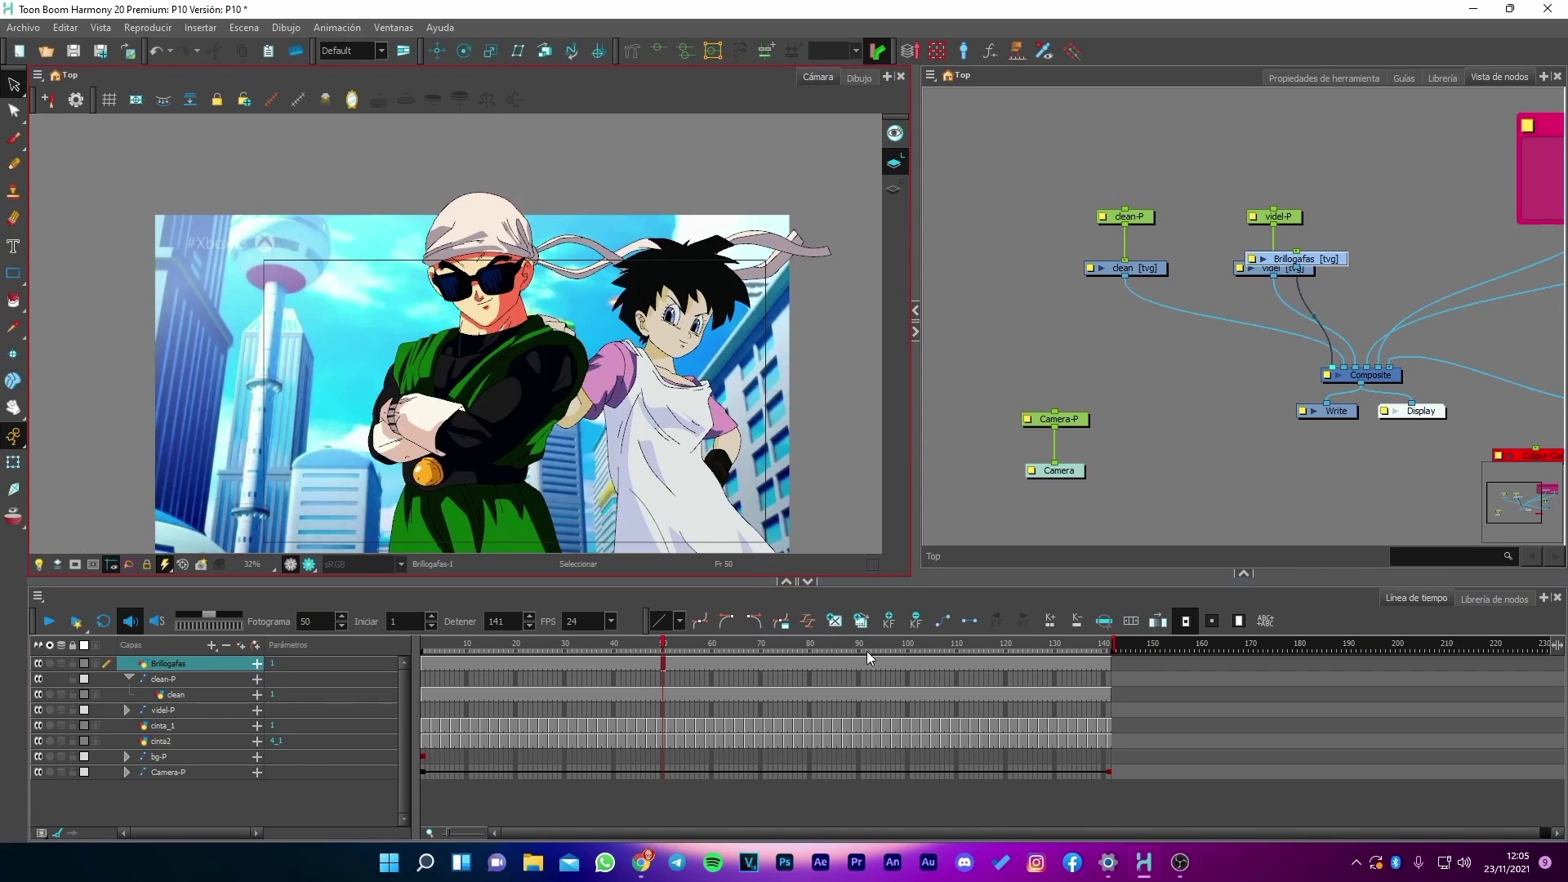
pyautogui.click(865, 650)
pyautogui.scroll(3, 489, 339)
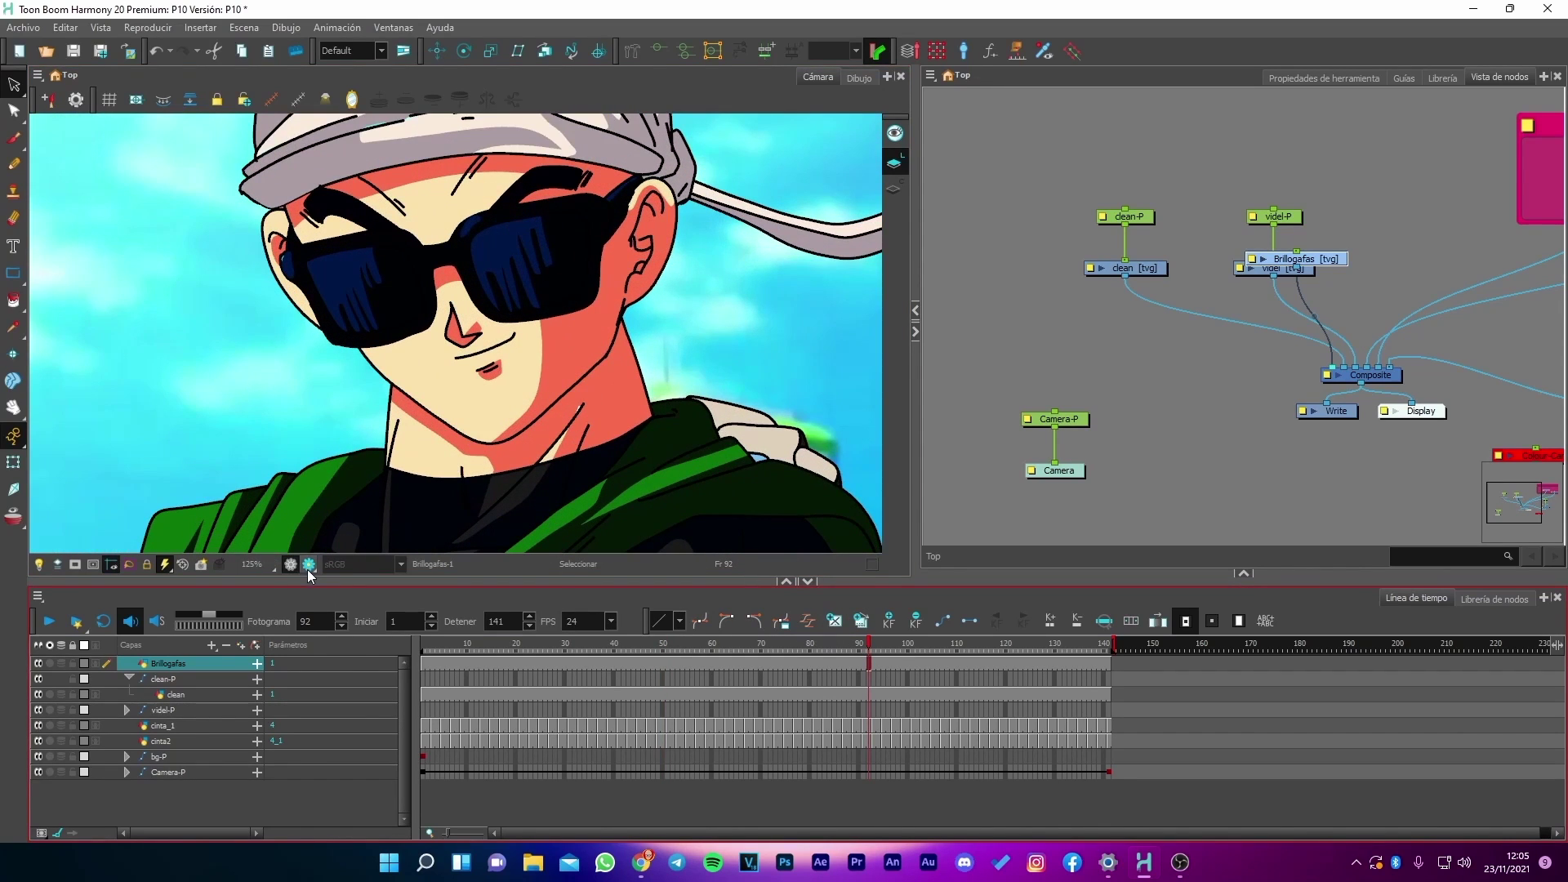
pyautogui.scroll(3, 498, 343)
pyautogui.scroll(-1, 553, 441)
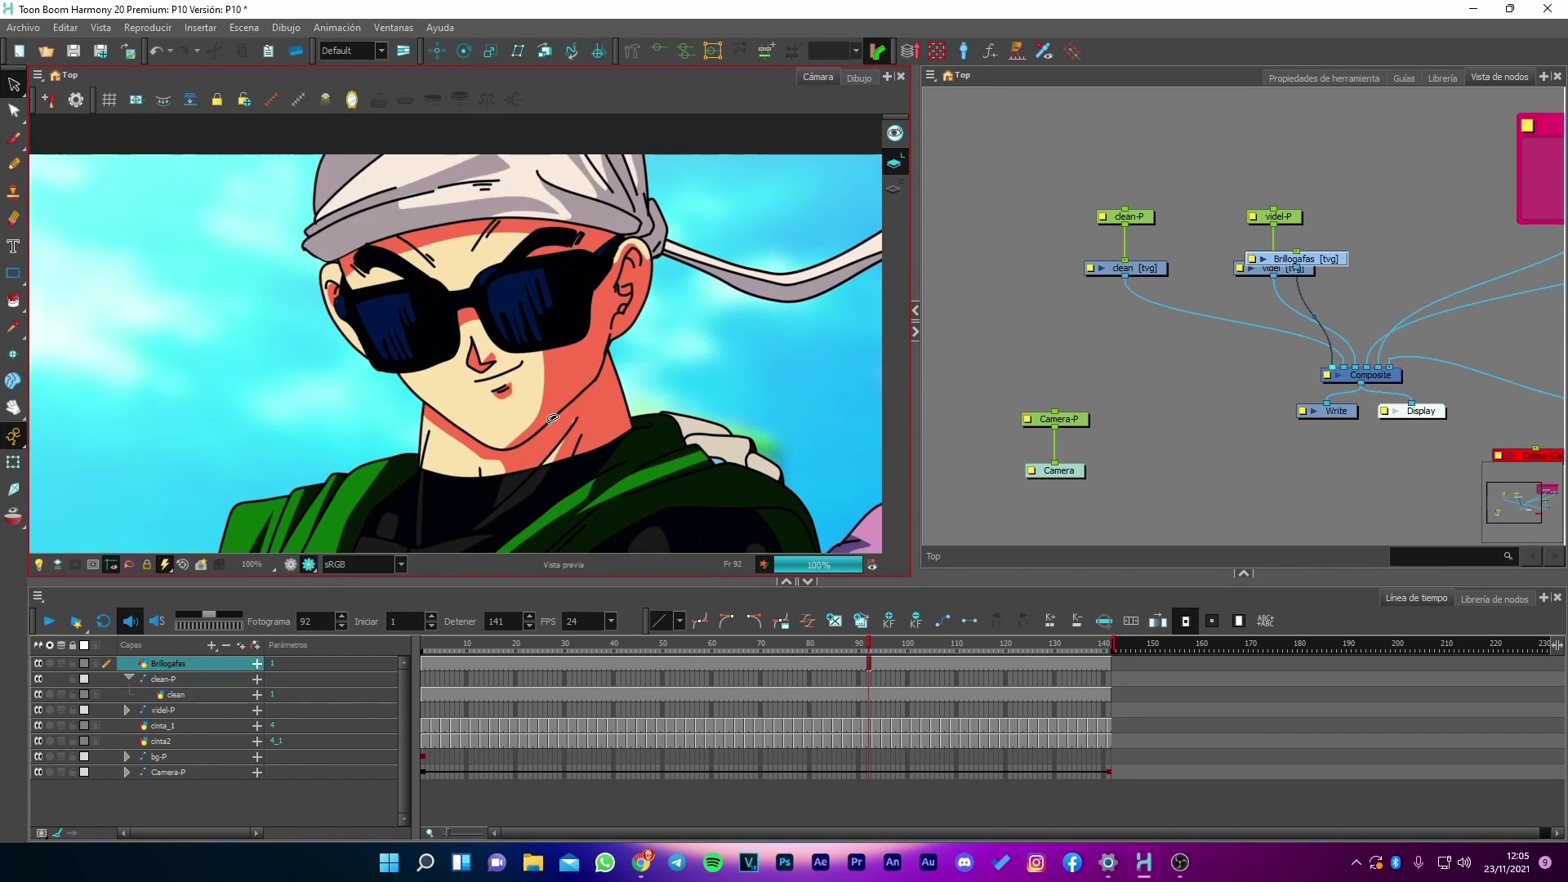
# Connect a Glow node between Brillogafas and the Composite, and open its radius value for editing
pyautogui.click(1099, 359)
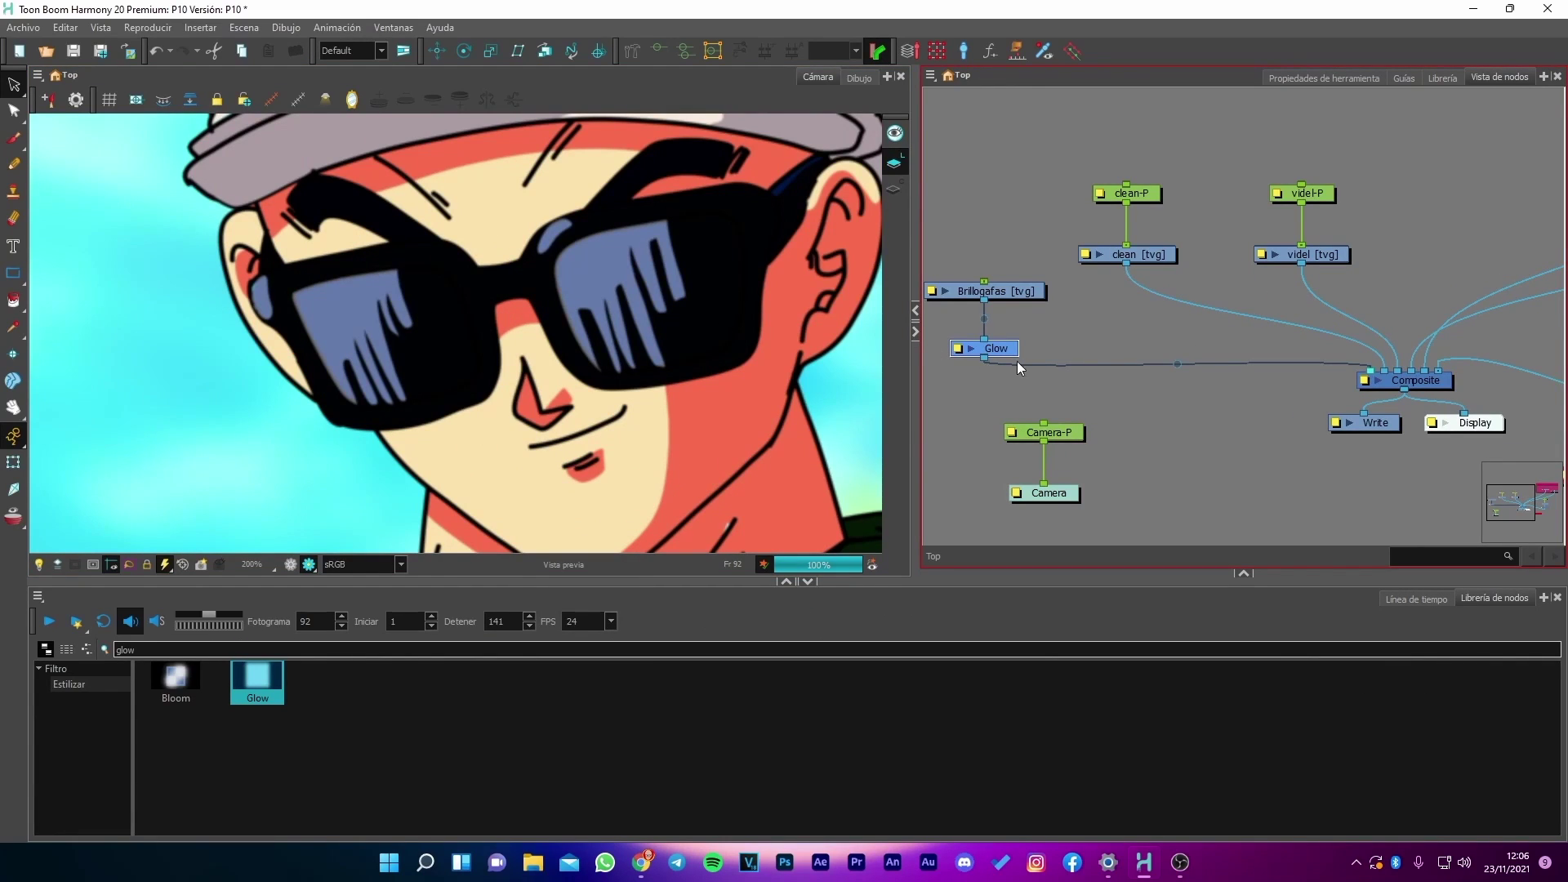
pyautogui.click(959, 348)
pyautogui.moveTo(963, 294); pyautogui.dragTo(1023, 226)
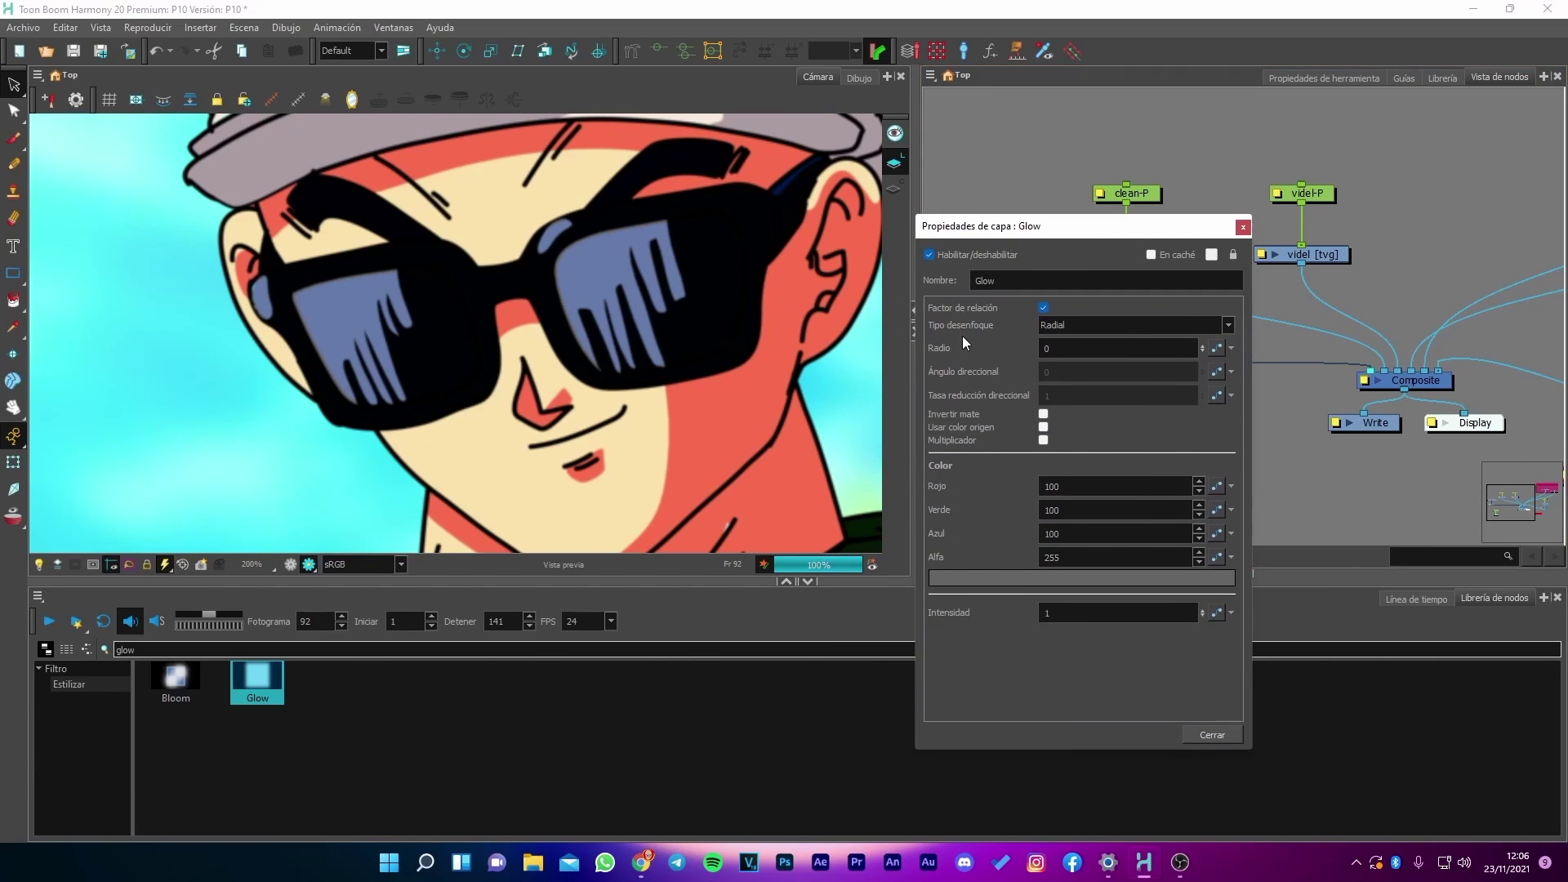
pyautogui.click(1062, 348)
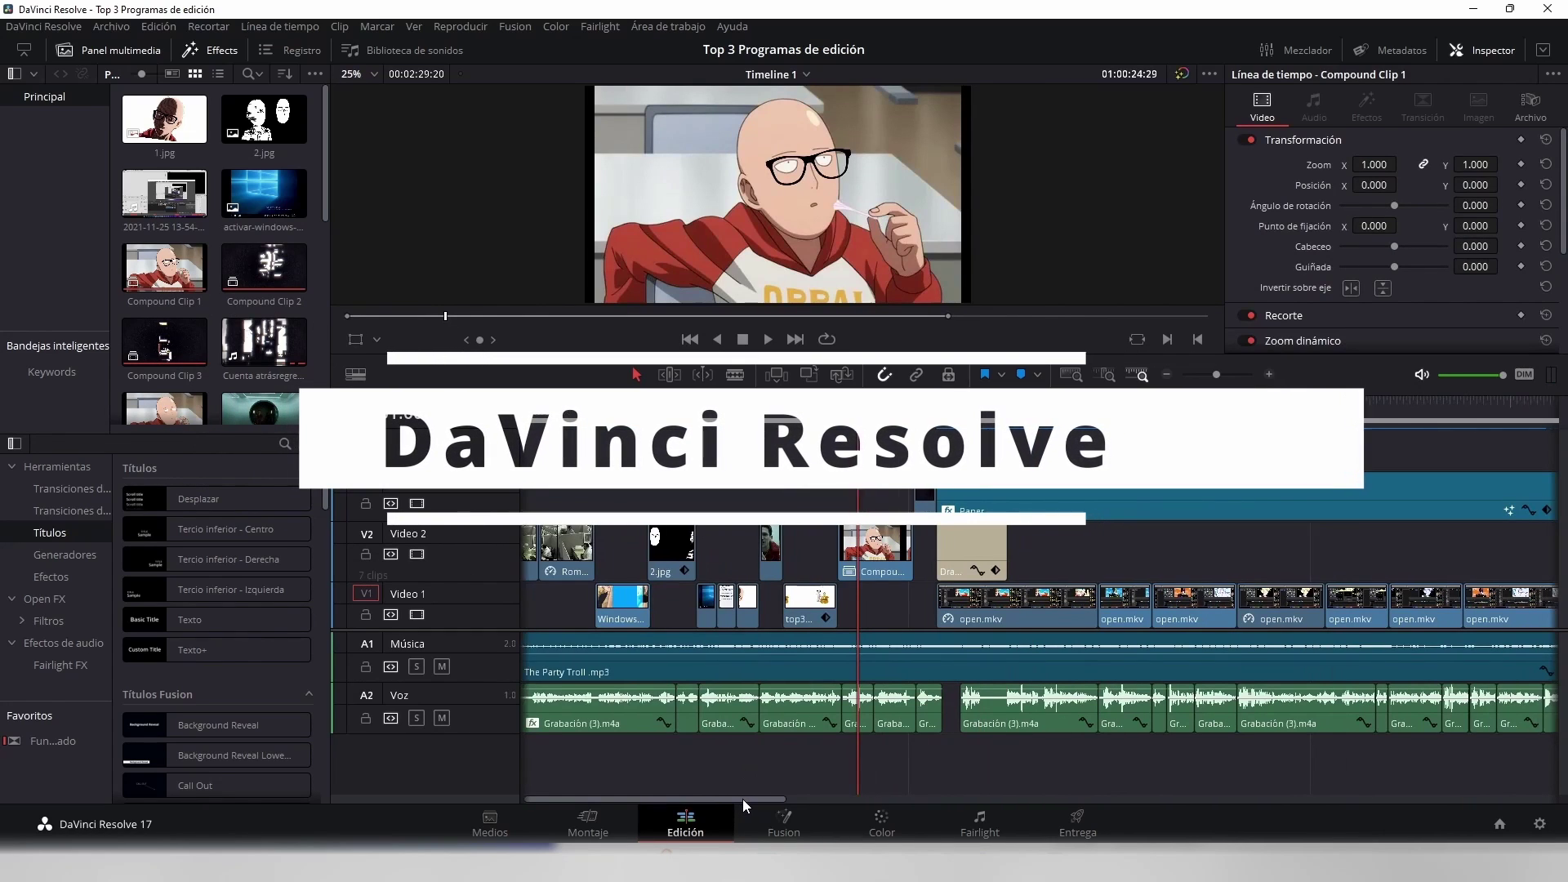
# In DaVinci Resolve, look over the Top 3 Programas de edición timeline and the Color, Entrega and Fusion workspaces
pyautogui.moveTo(742, 799); pyautogui.dragTo(787, 804)
pyautogui.click(882, 821)
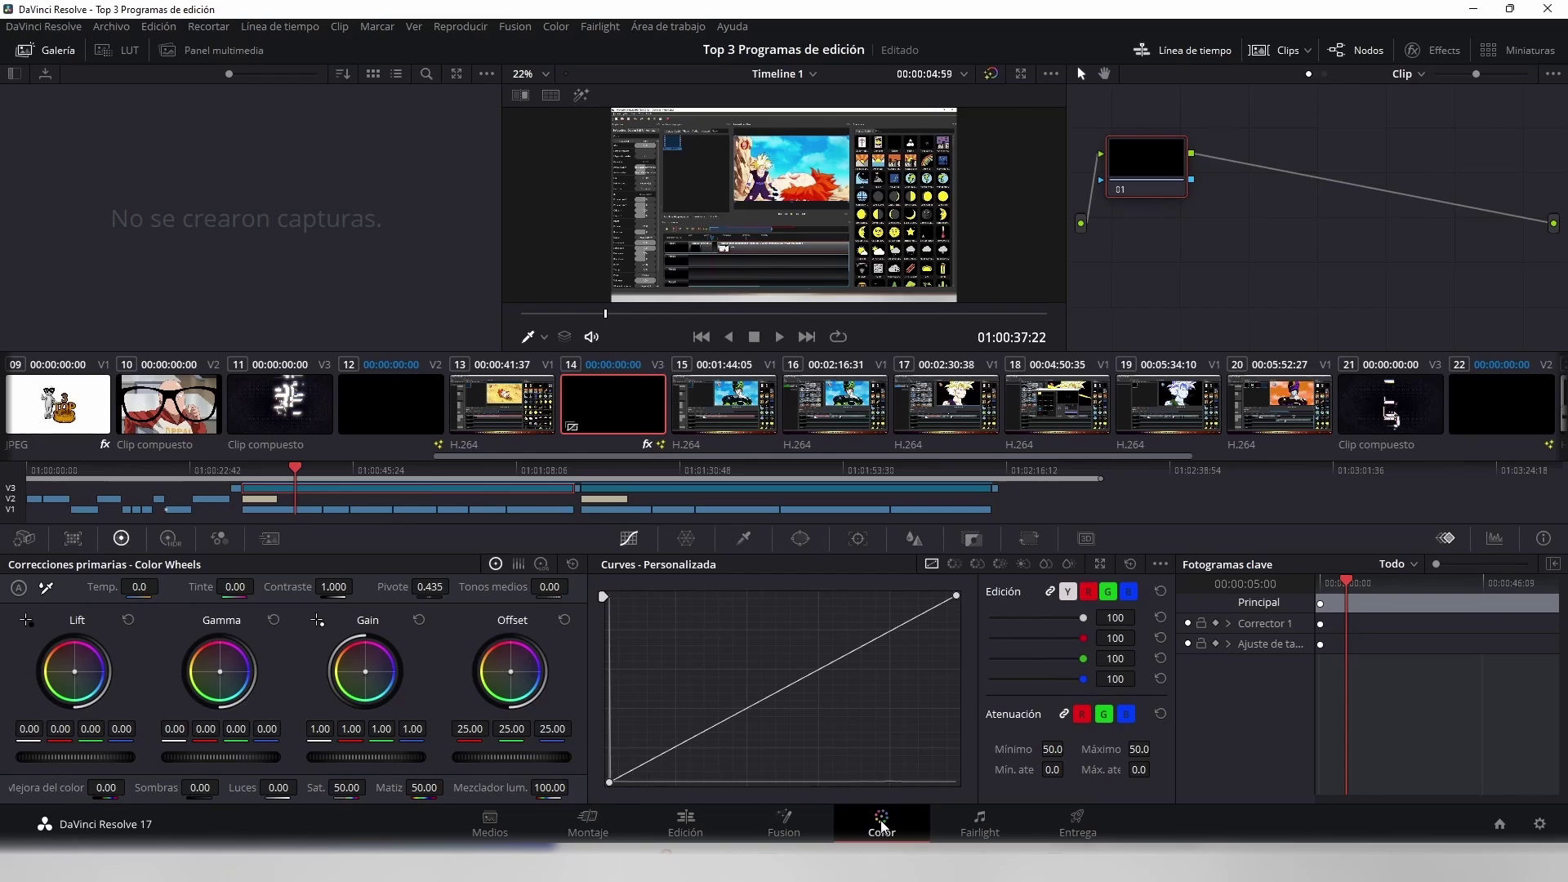
pyautogui.click(1084, 825)
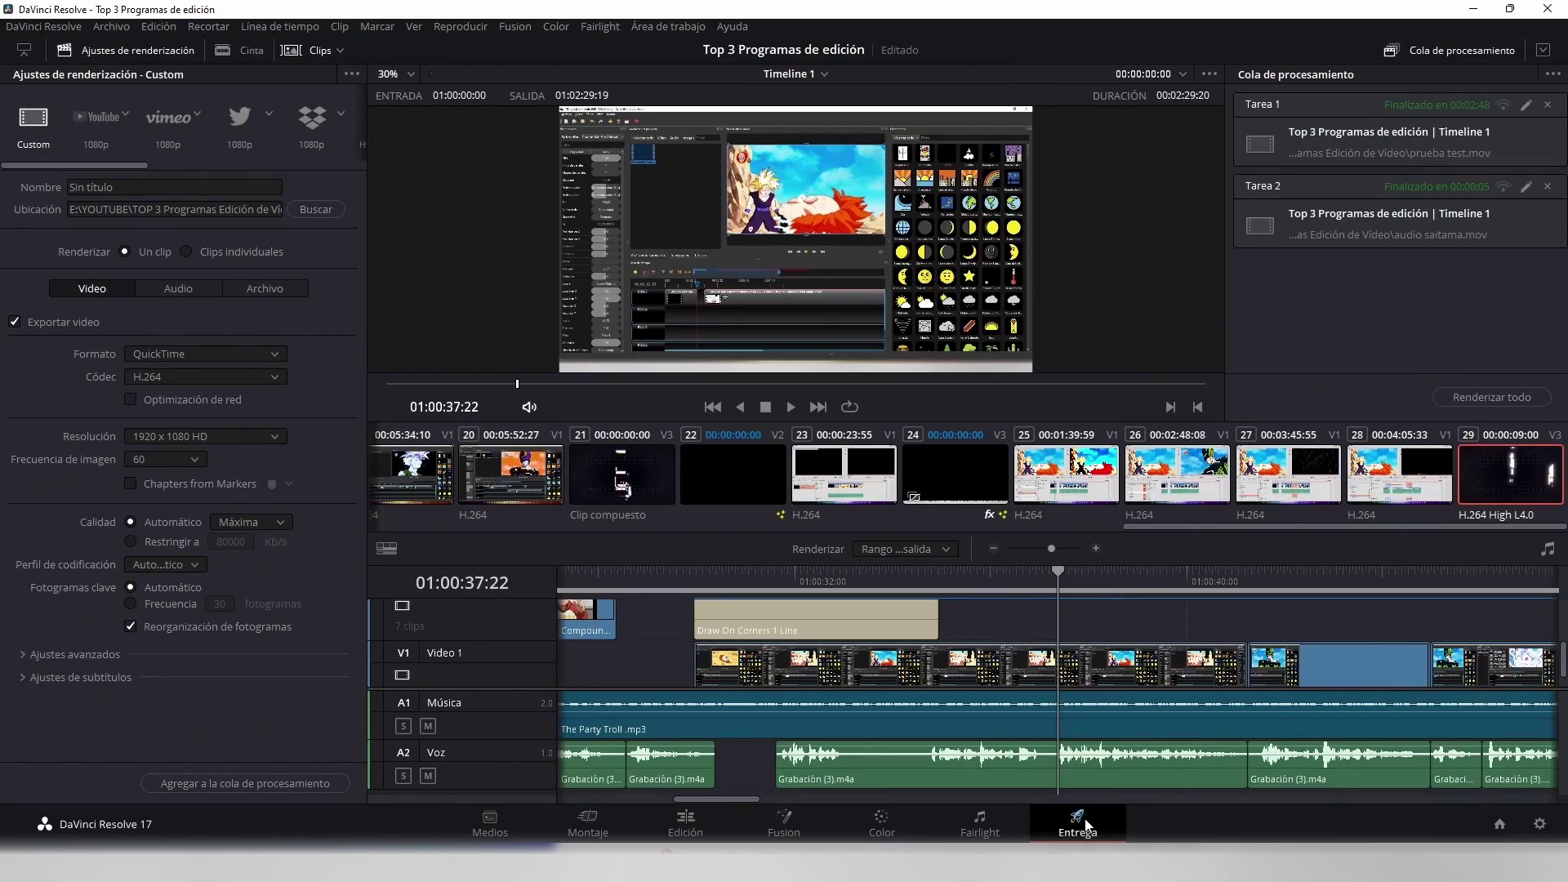
pyautogui.click(758, 823)
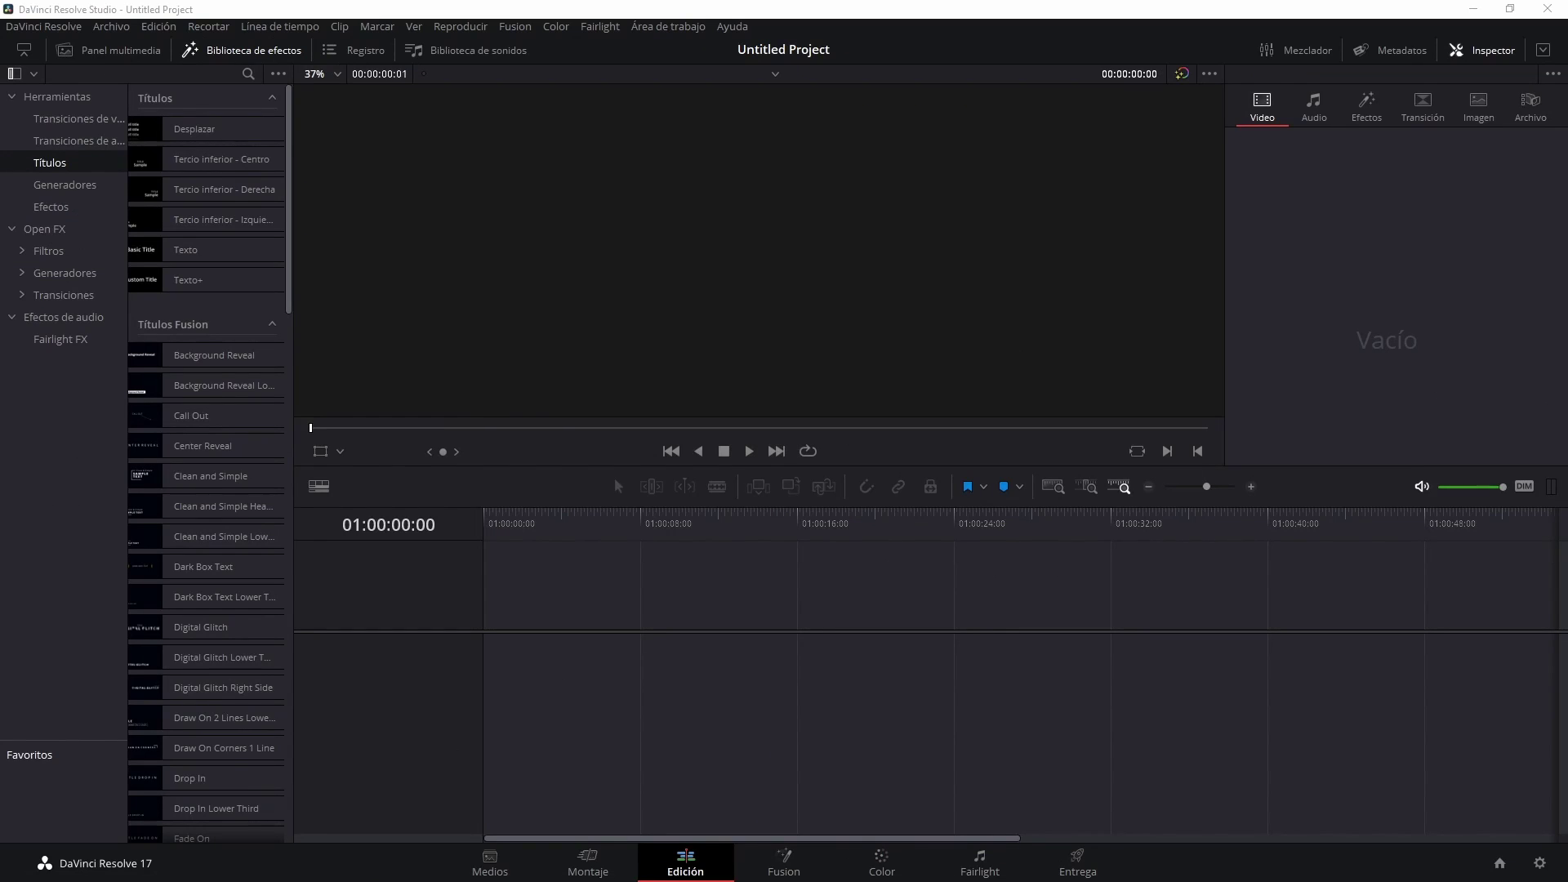
# Place Profesor Saitama.mov at the start of a new timeline, name its audio track VOZ and save the project
pyautogui.moveTo(46, 707); pyautogui.dragTo(518, 671)
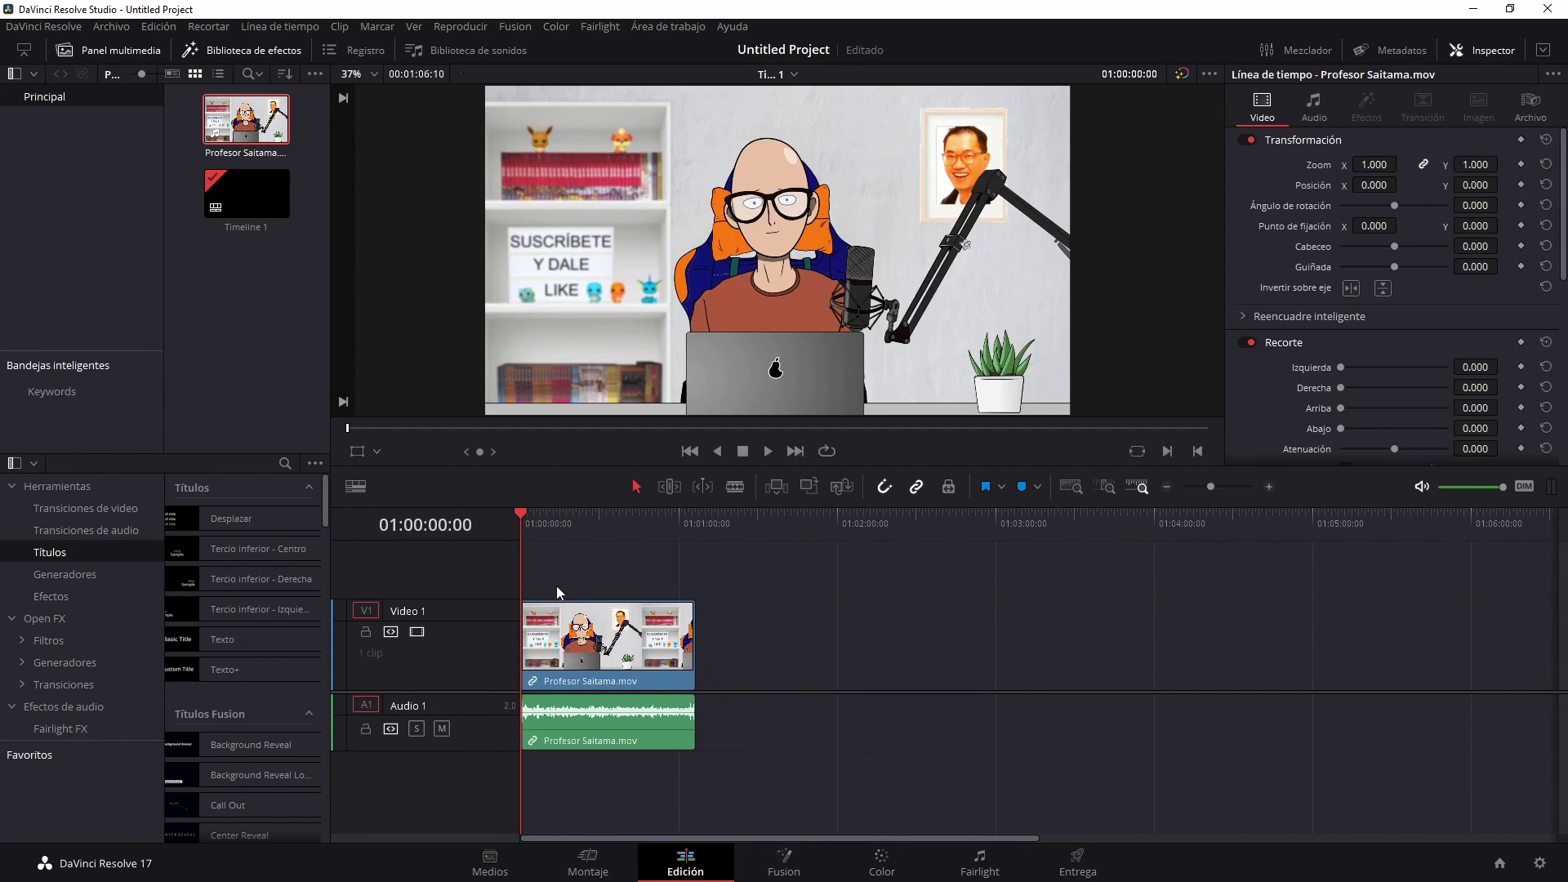
pyautogui.scroll(5, 599, 585)
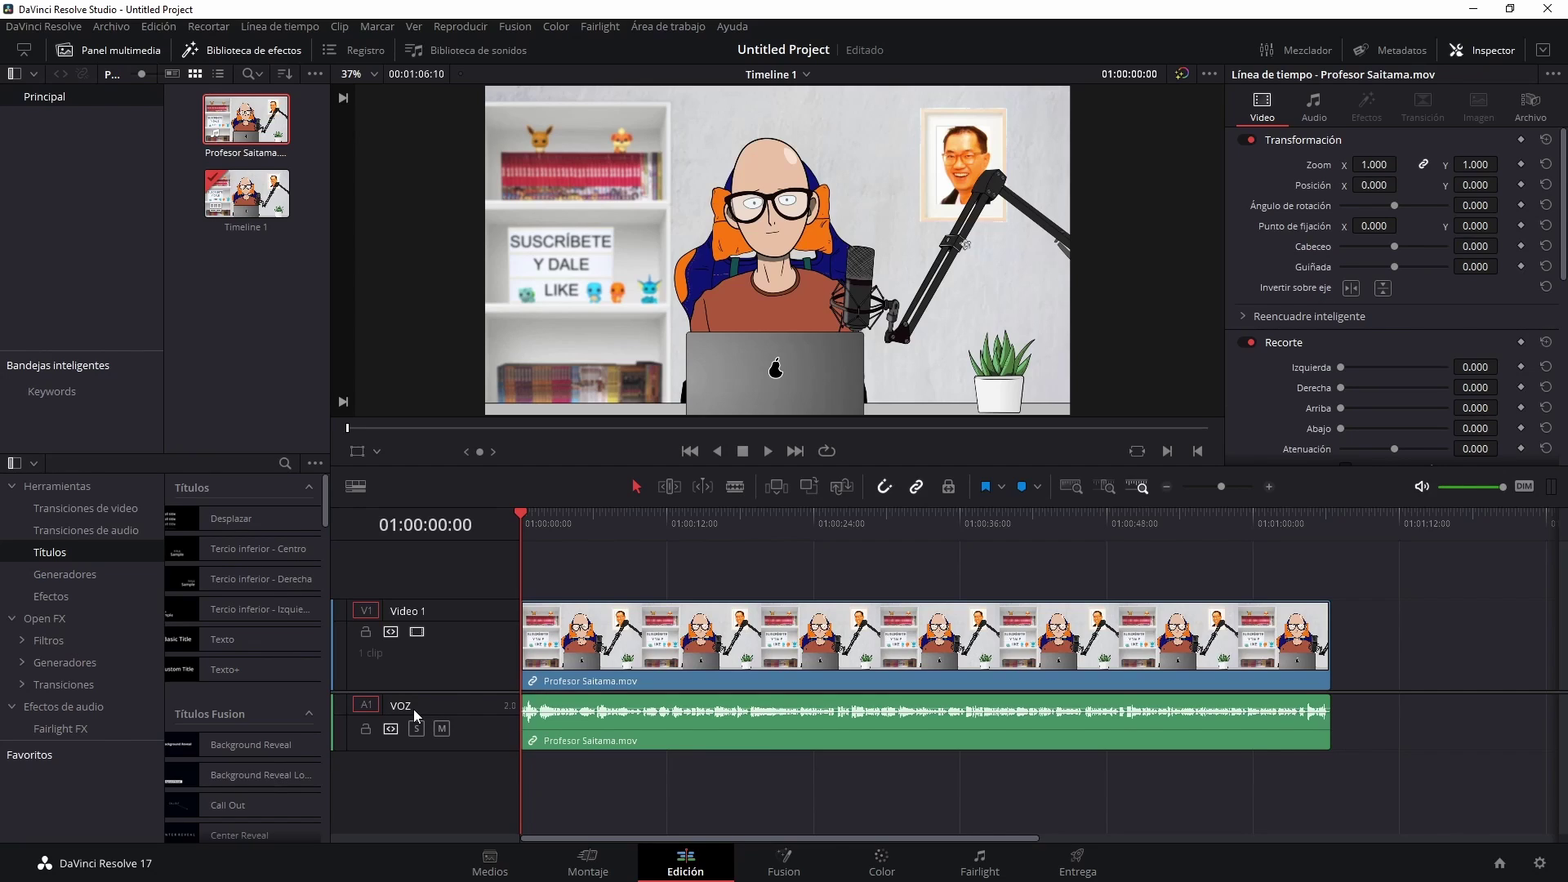
pyautogui.hotkey('ctrl', 's')
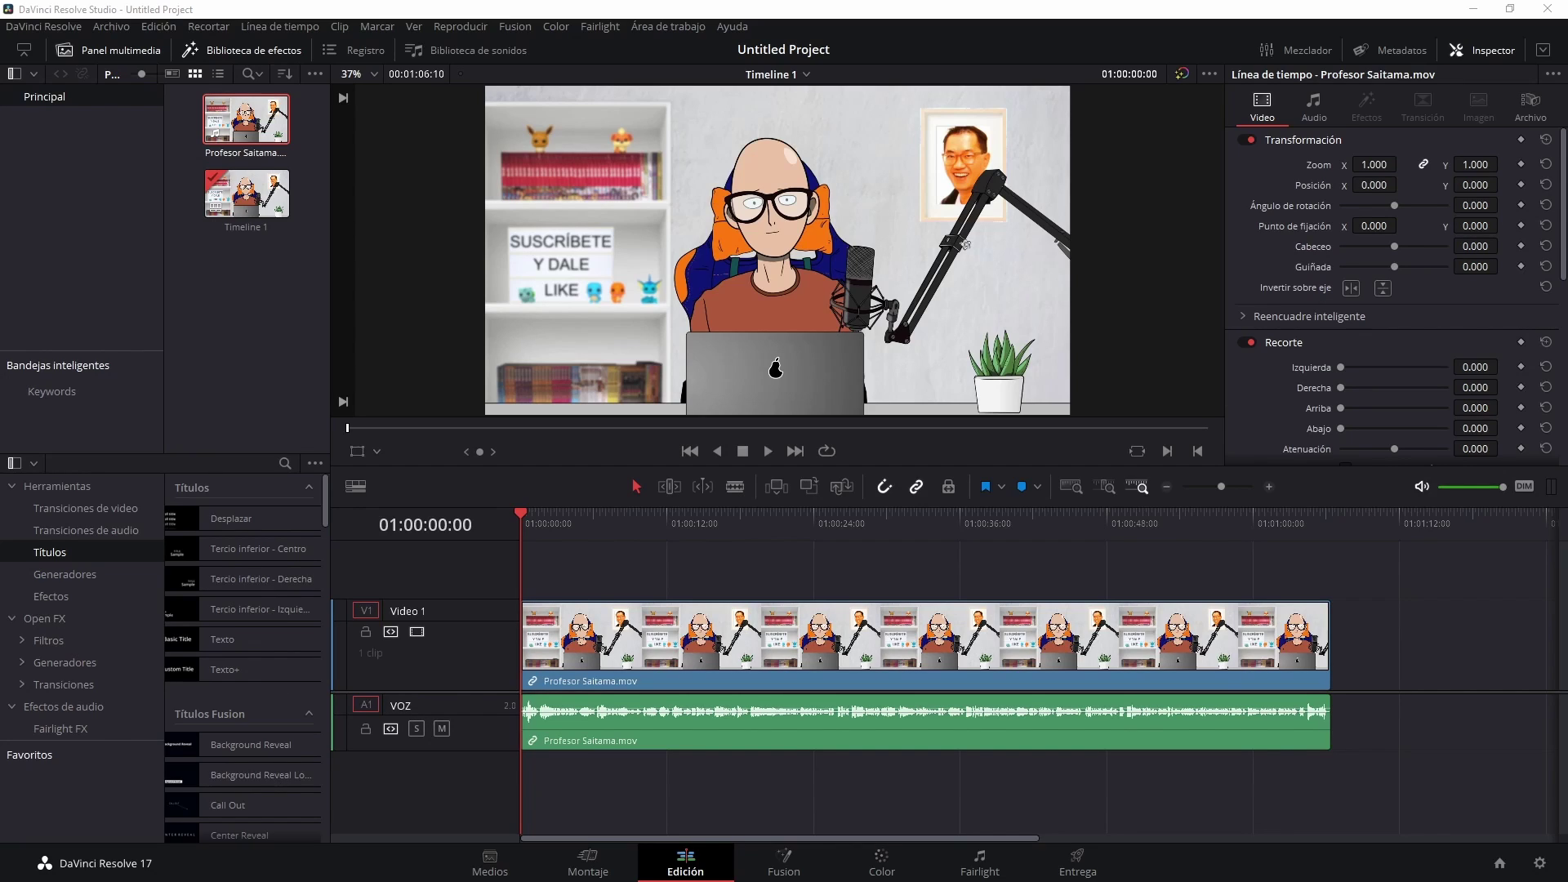
# Add Cuek.mp3 and The Party Troll .mp3 on separate new audio tracks named EFECTOS SONIDO and MUSICA
pyautogui.moveTo(0, 702); pyautogui.dragTo(627, 797)
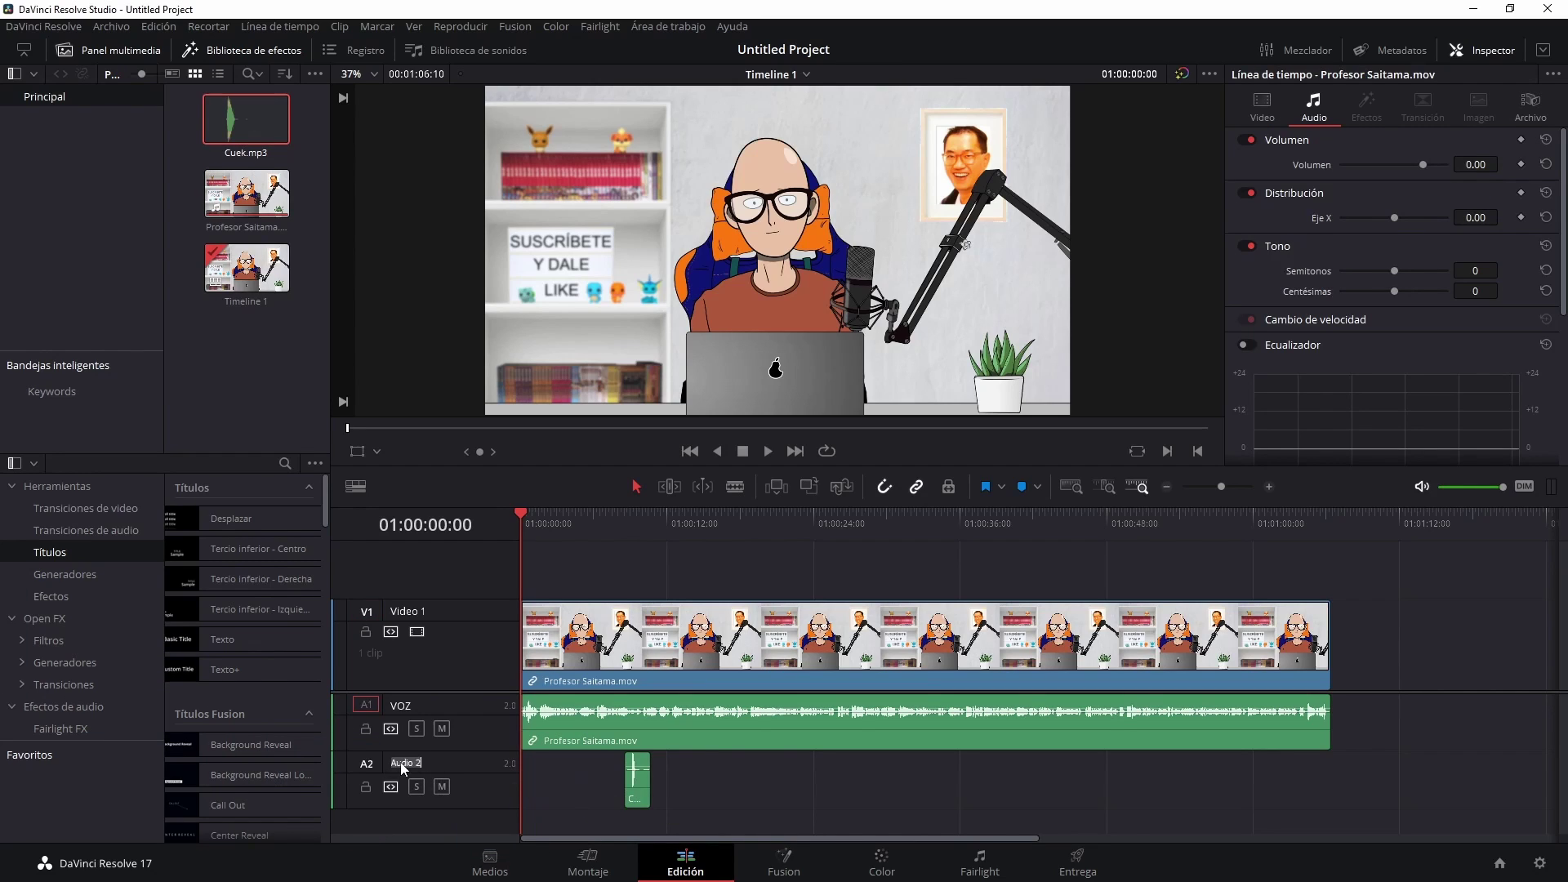
pyautogui.write('EFECTOS SON')
pyautogui.moveTo(412, 763); pyautogui.dragTo(490, 796)
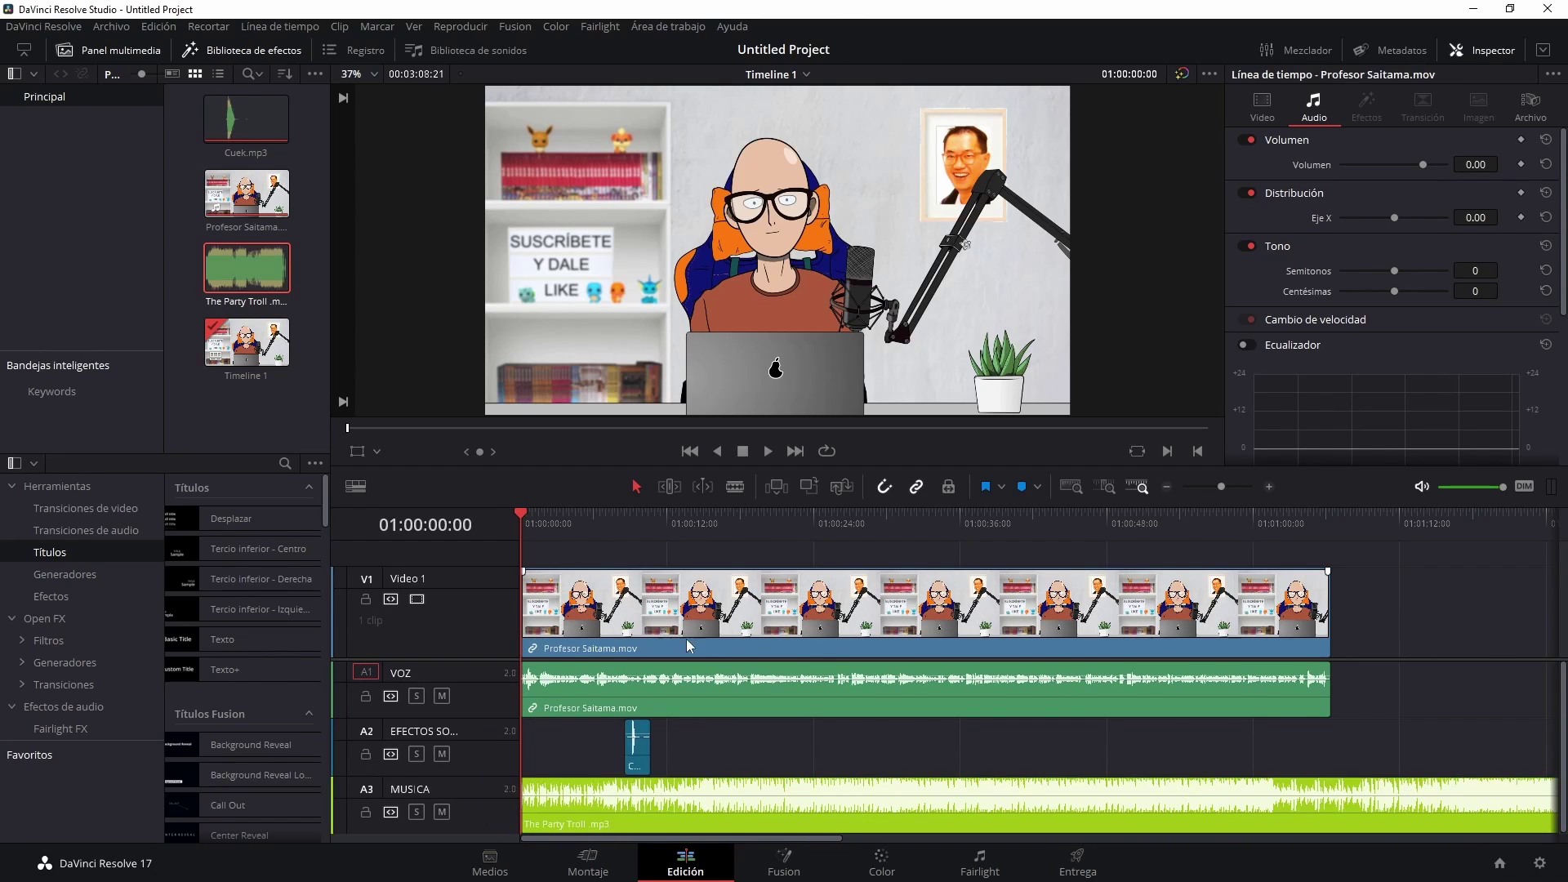
# Balance the track levels in Fairlight during playback: VOZ +0.2 dB, EFECTOS SONIDO -9.5 dB and MUSICA -43 dB
pyautogui.press('space')
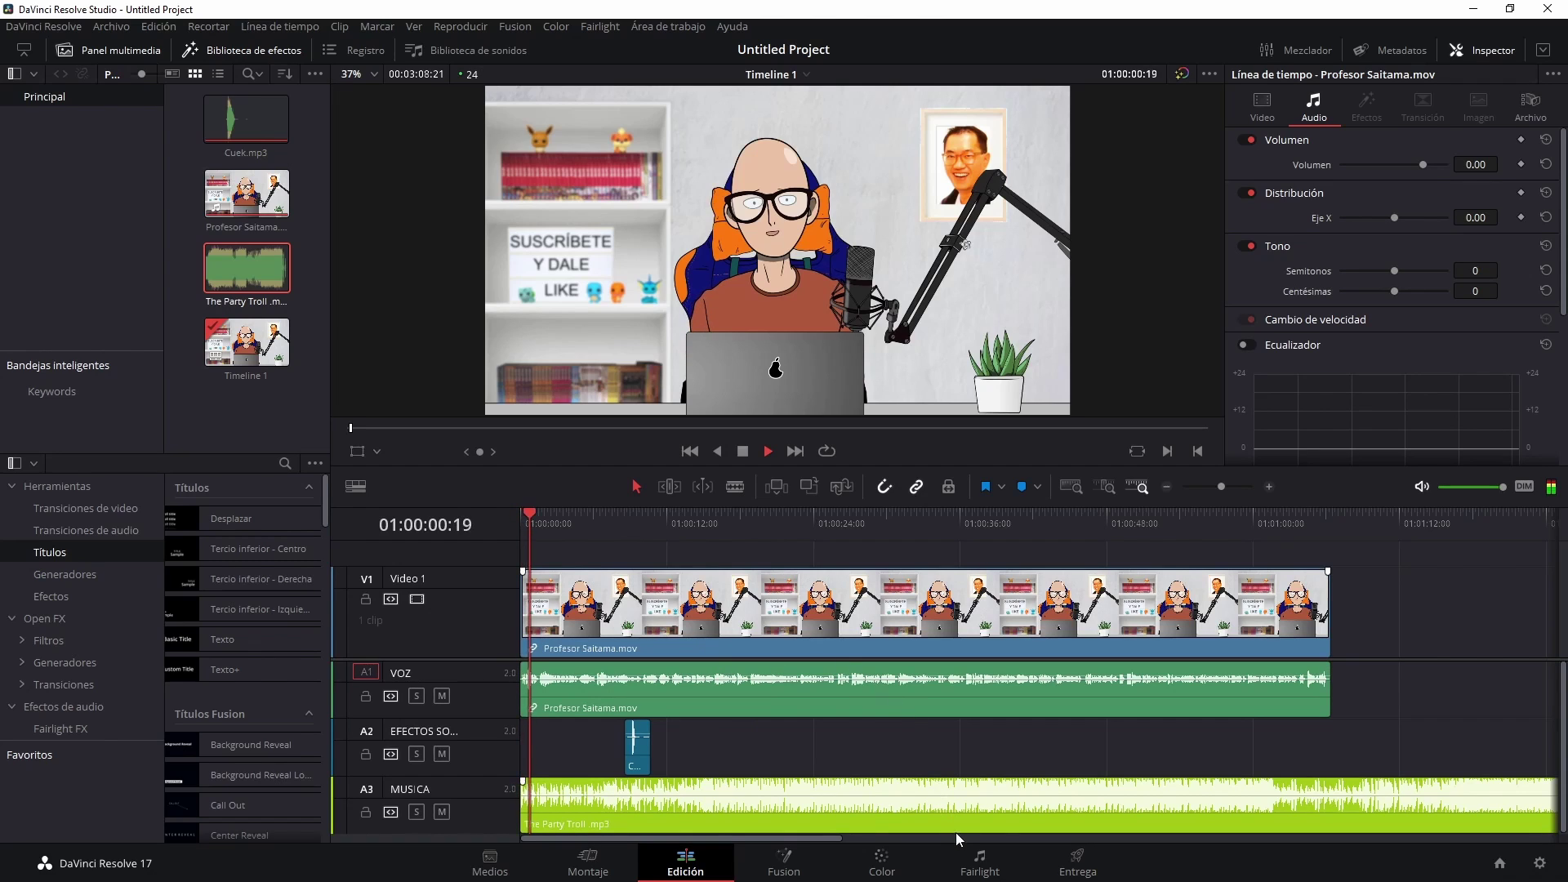
pyautogui.click(973, 862)
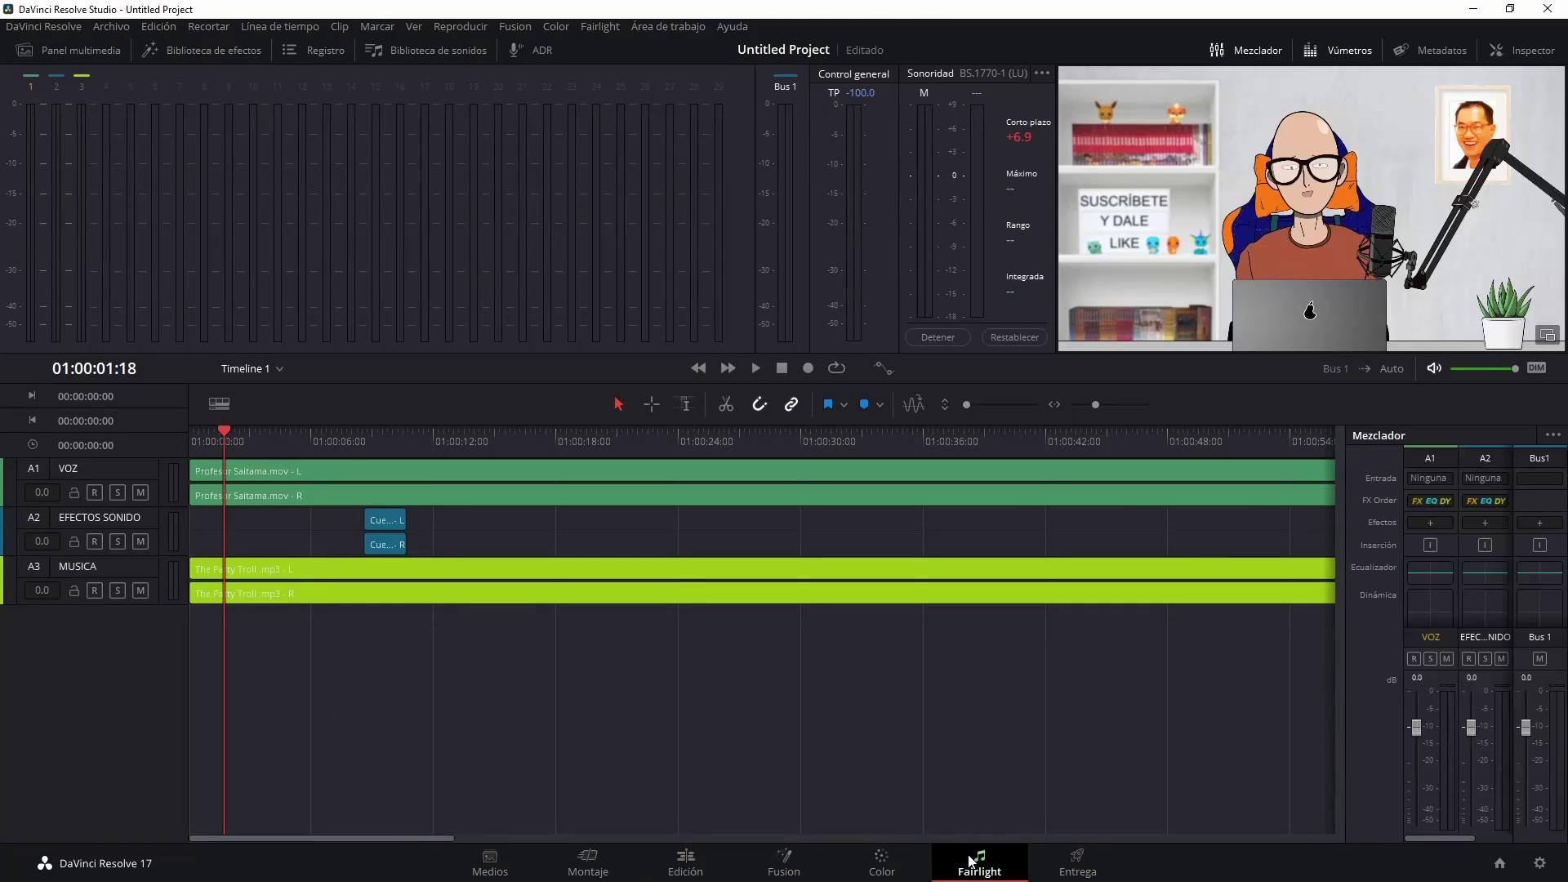
pyautogui.moveTo(1470, 727); pyautogui.dragTo(1471, 801)
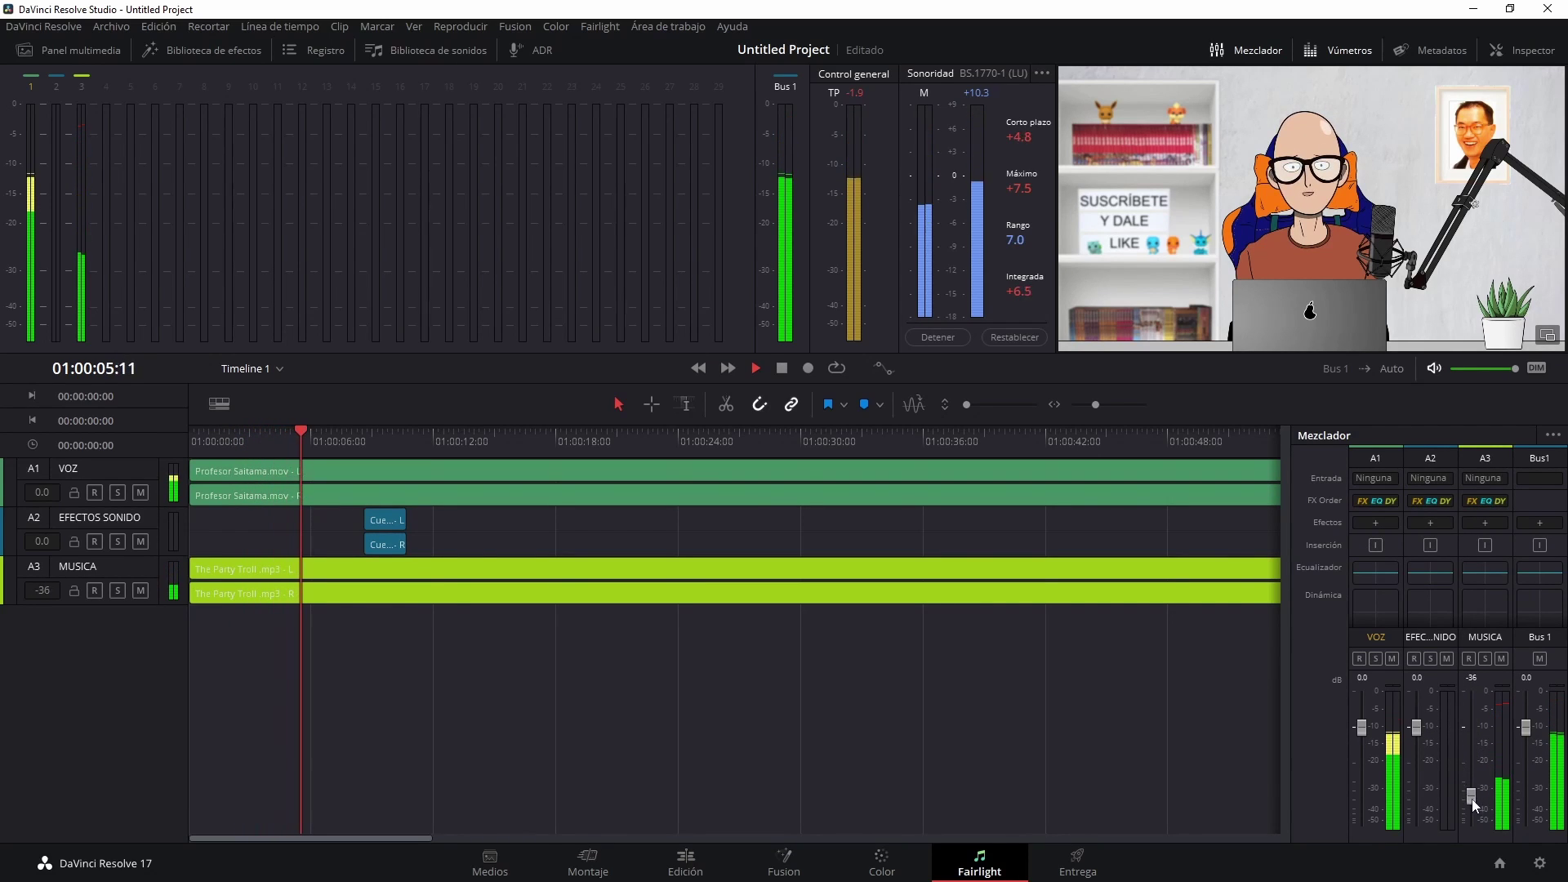
pyautogui.moveTo(1362, 727); pyautogui.dragTo(1426, 766)
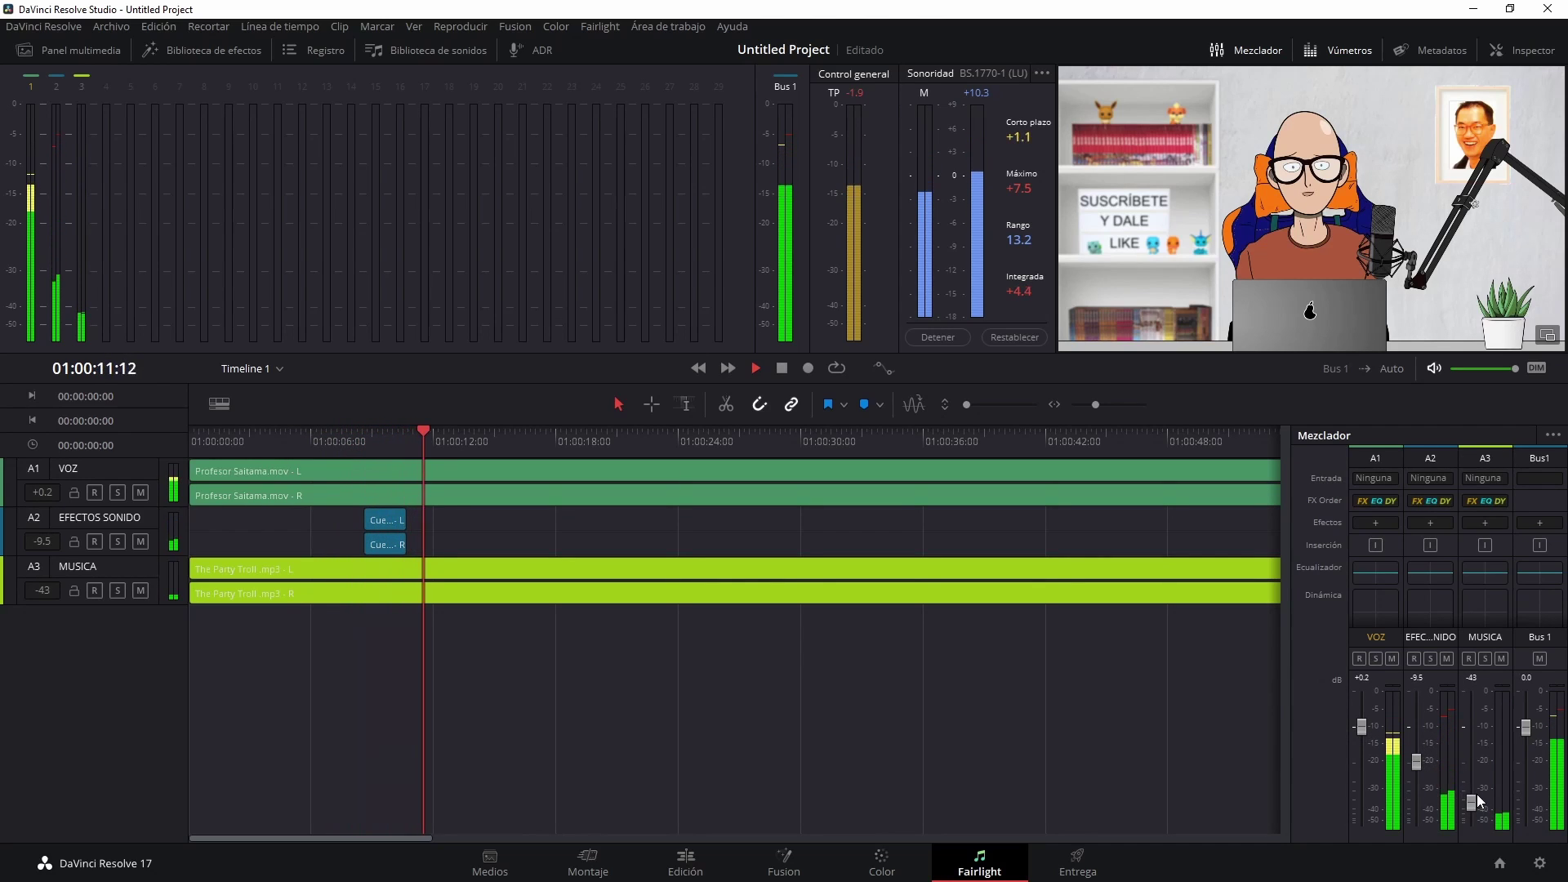